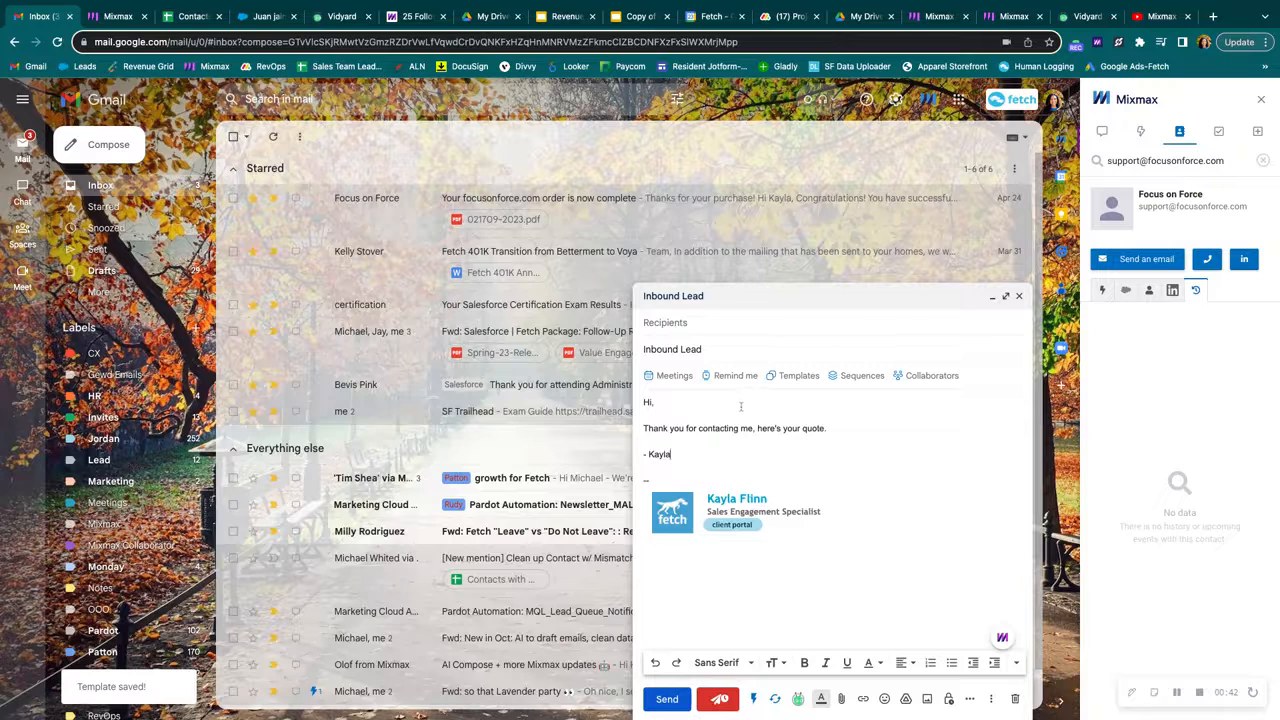
Save the Inbound Lead message as a Mixmax template named "Testing" and store it in the Personal folder.
left_click(790, 377)
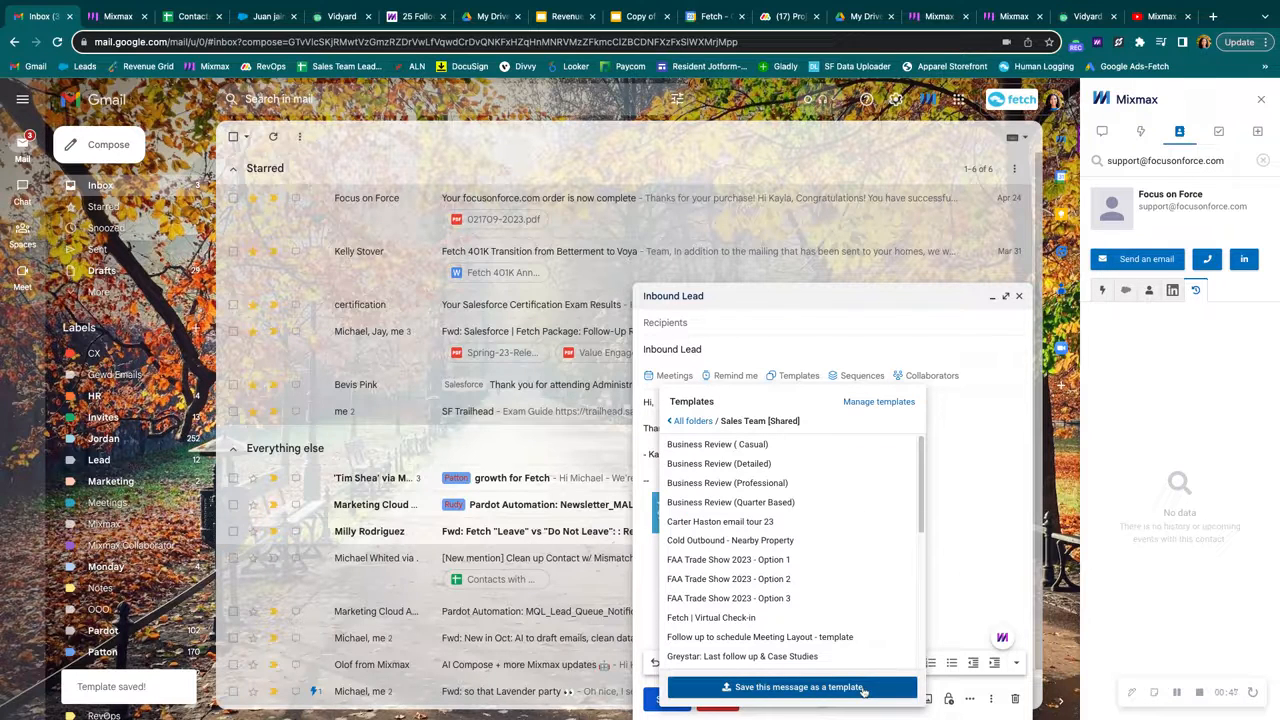
left_click(862, 688)
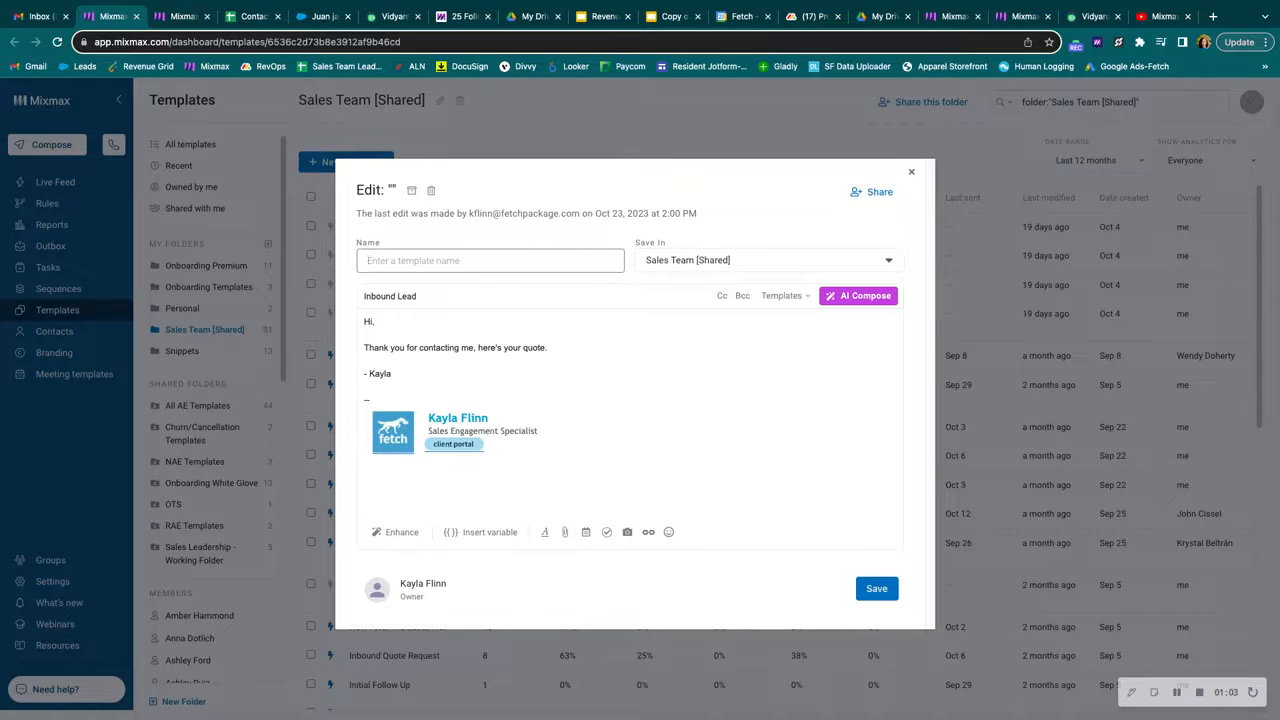
type("Testing")
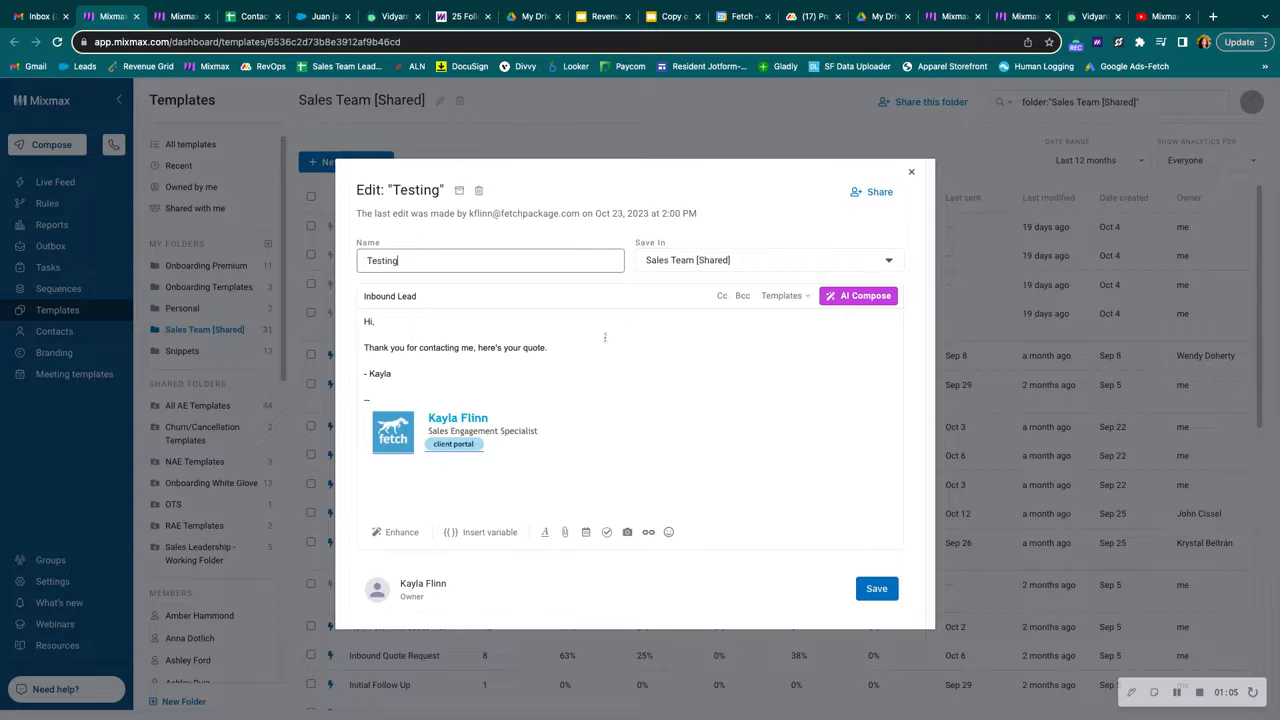
left_click(672, 260)
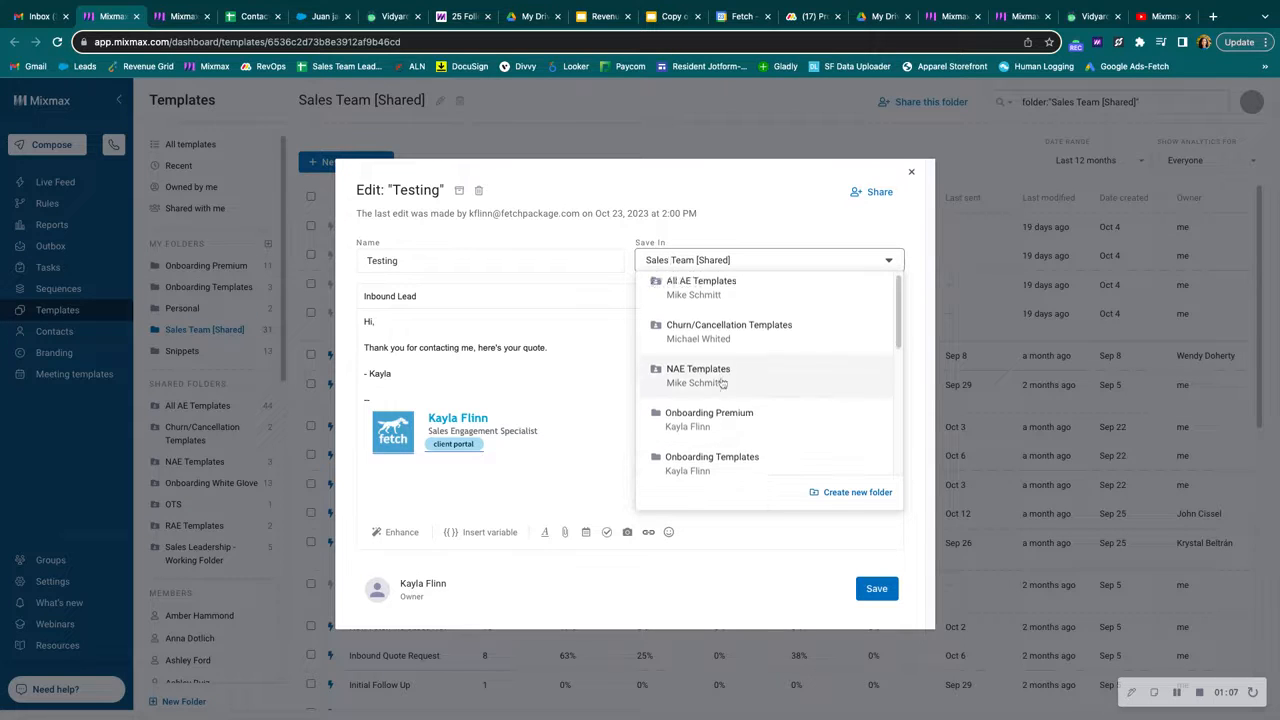
scroll(722, 382, "down", 5)
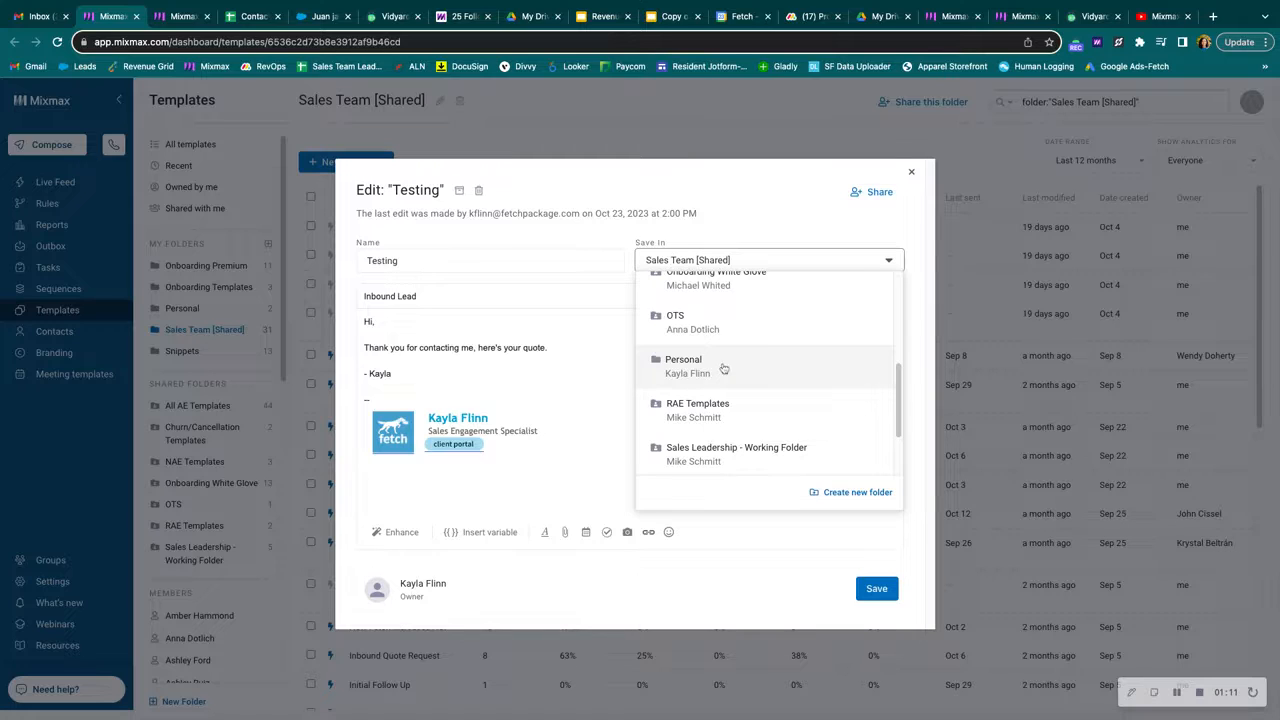
left_click(723, 366)
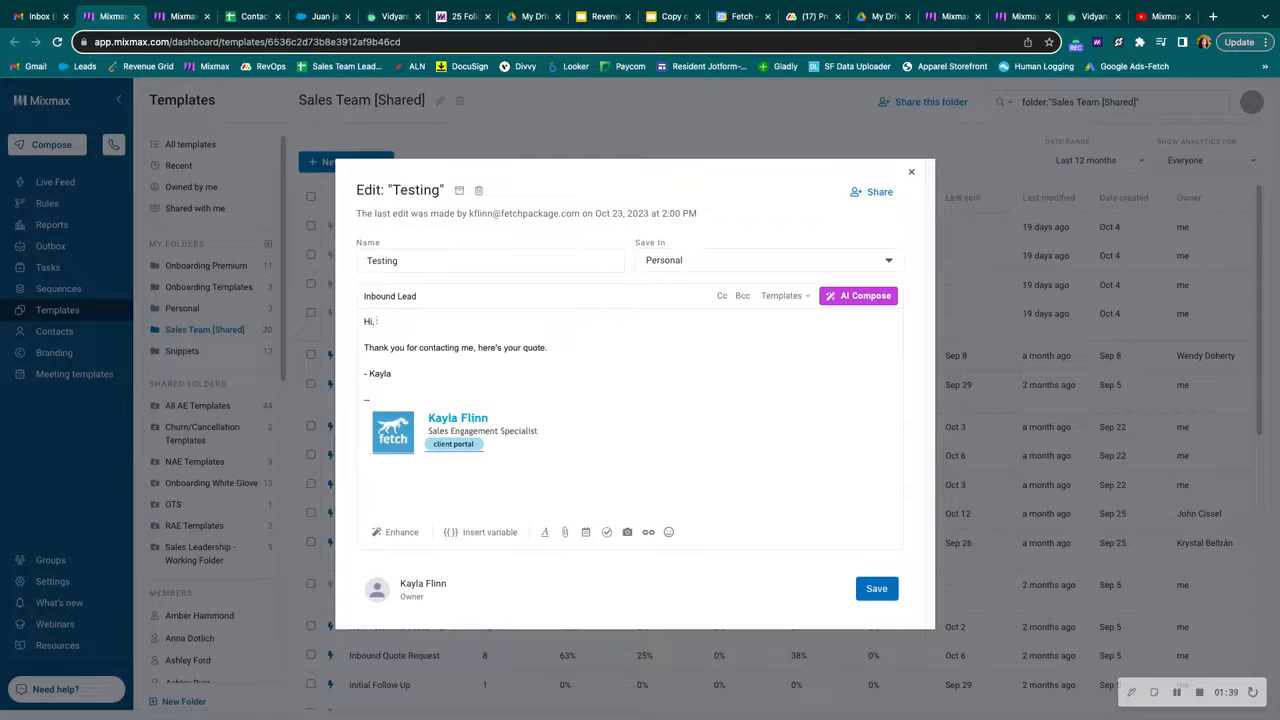
Insert the recipient's first name variable after "Hi" in the greeting, with the fallback "there".
key("BackSpace")
key("BackSpace")
left_click(475, 532)
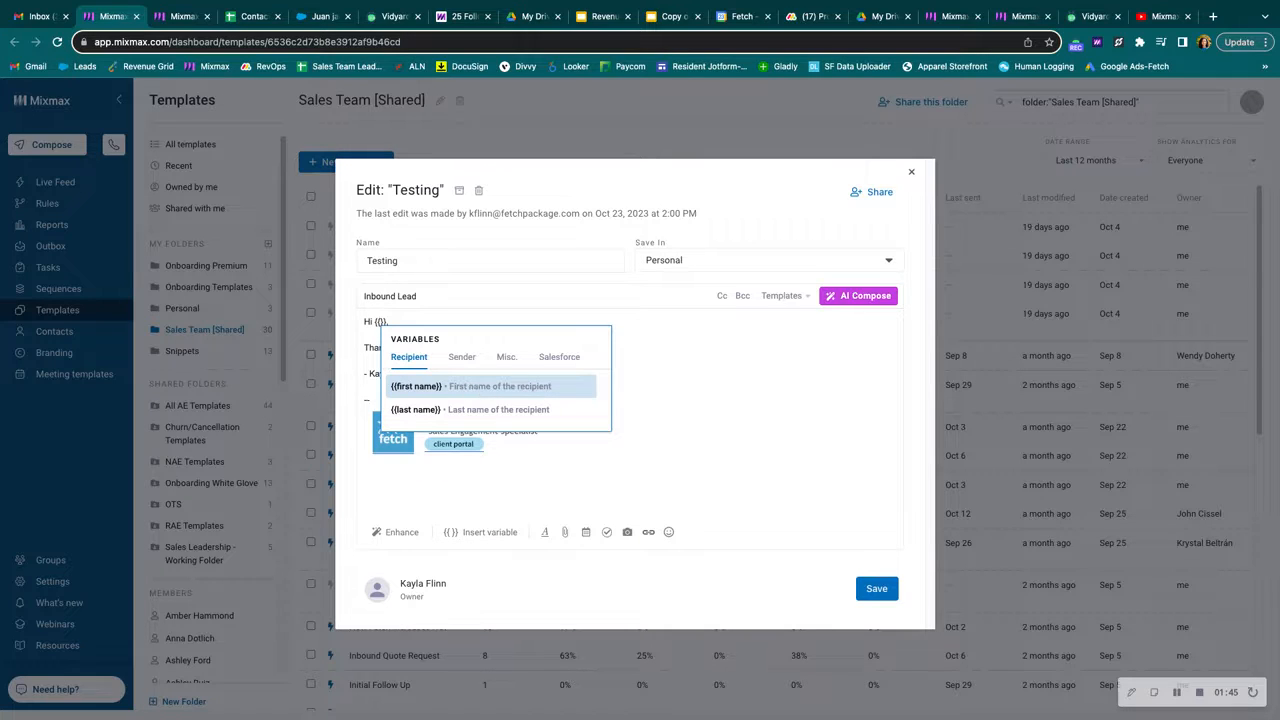
key("Return")
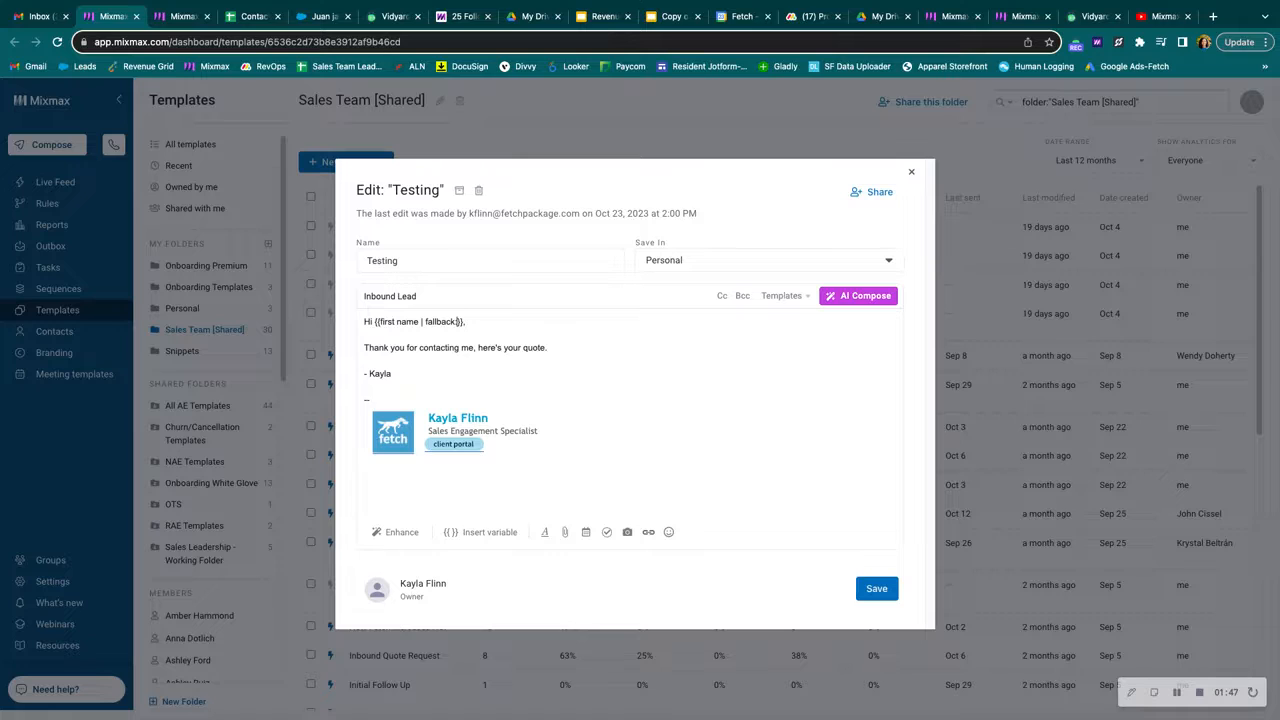
type(":there")
Insert the Salesforce variable "SFDC Account: Account Name" after "Thank you for contacting me".
left_click(474, 347)
left_click(488, 533)
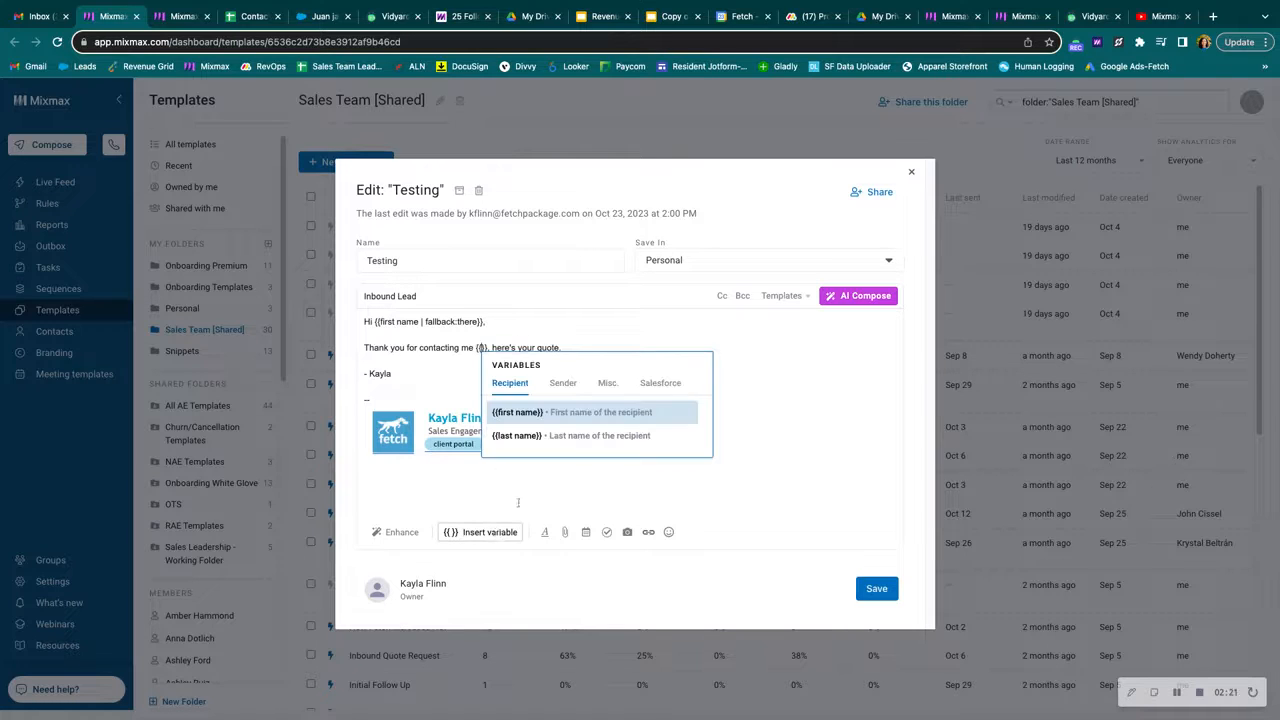
left_click(650, 385)
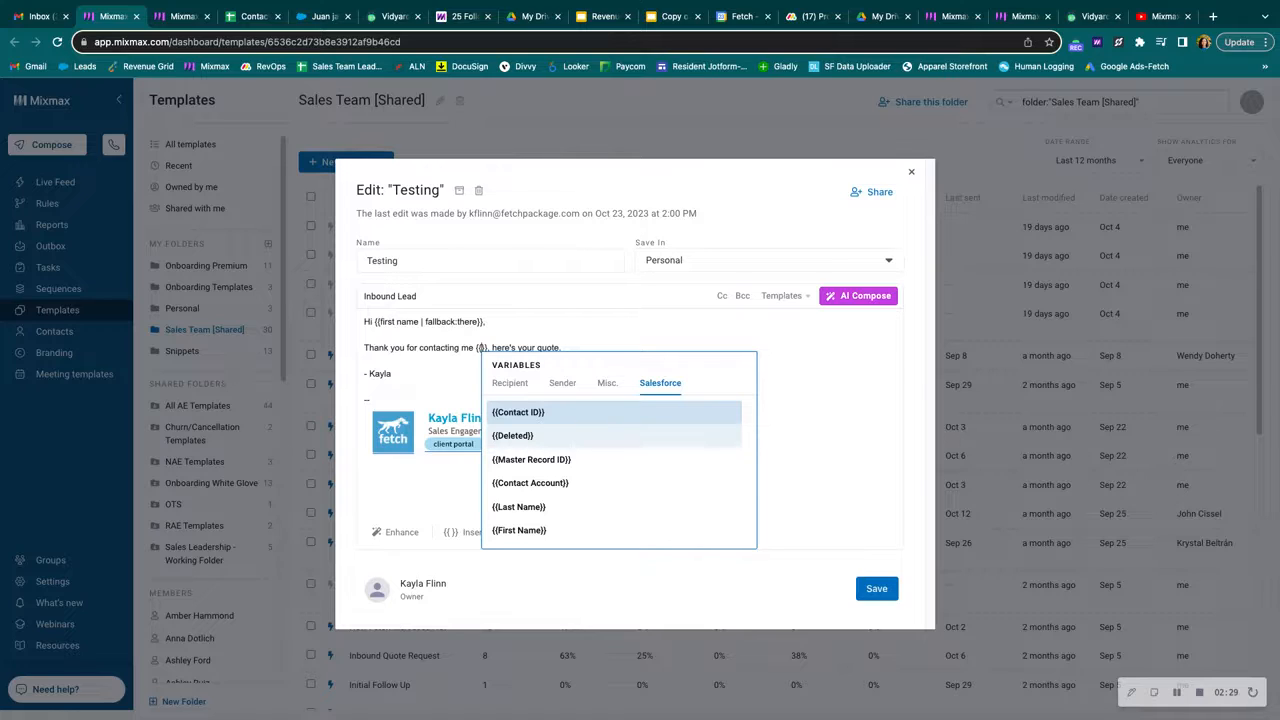
type("account name")
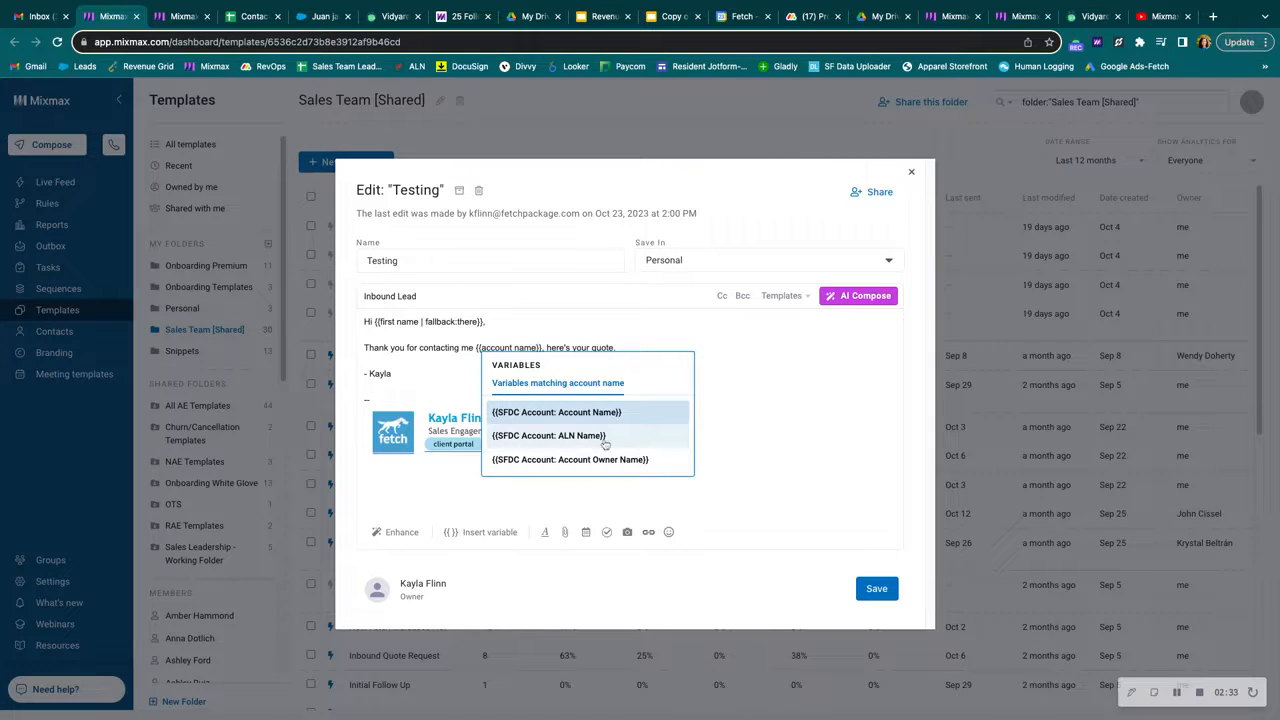
left_click(605, 416)
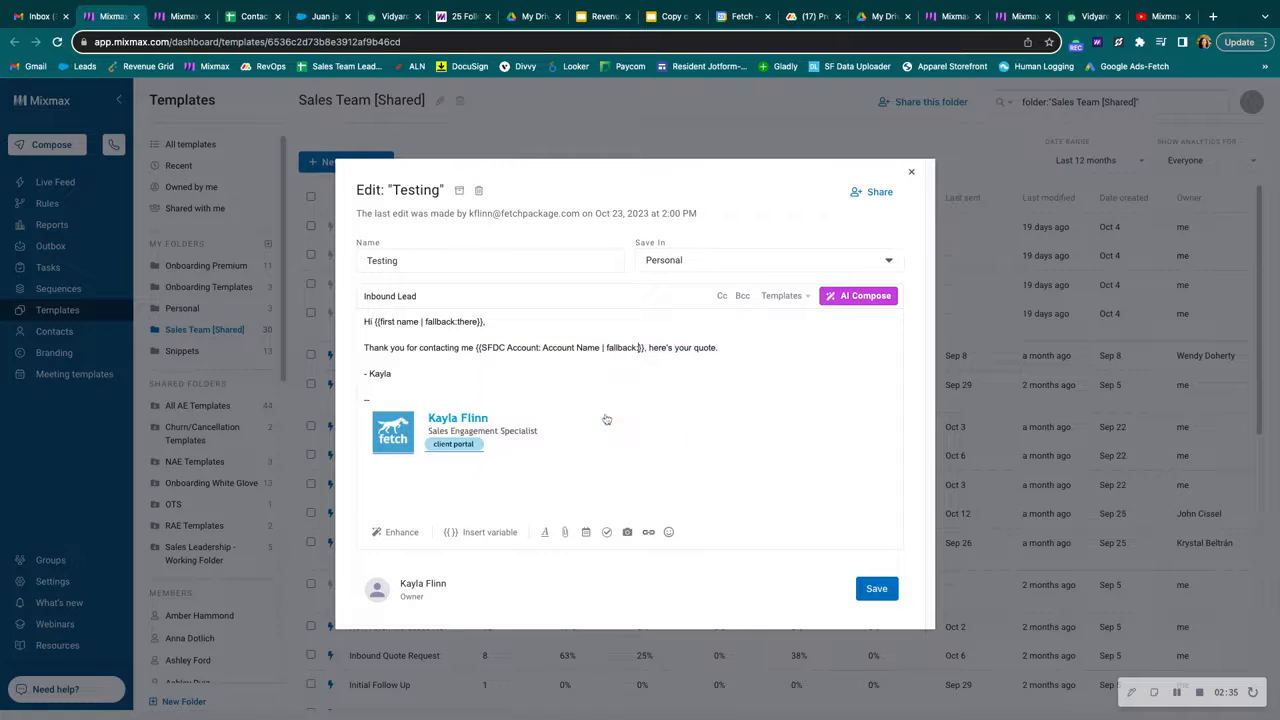
Add "at" before the account name variable and set its fallback to "your company".
left_click(476, 347)
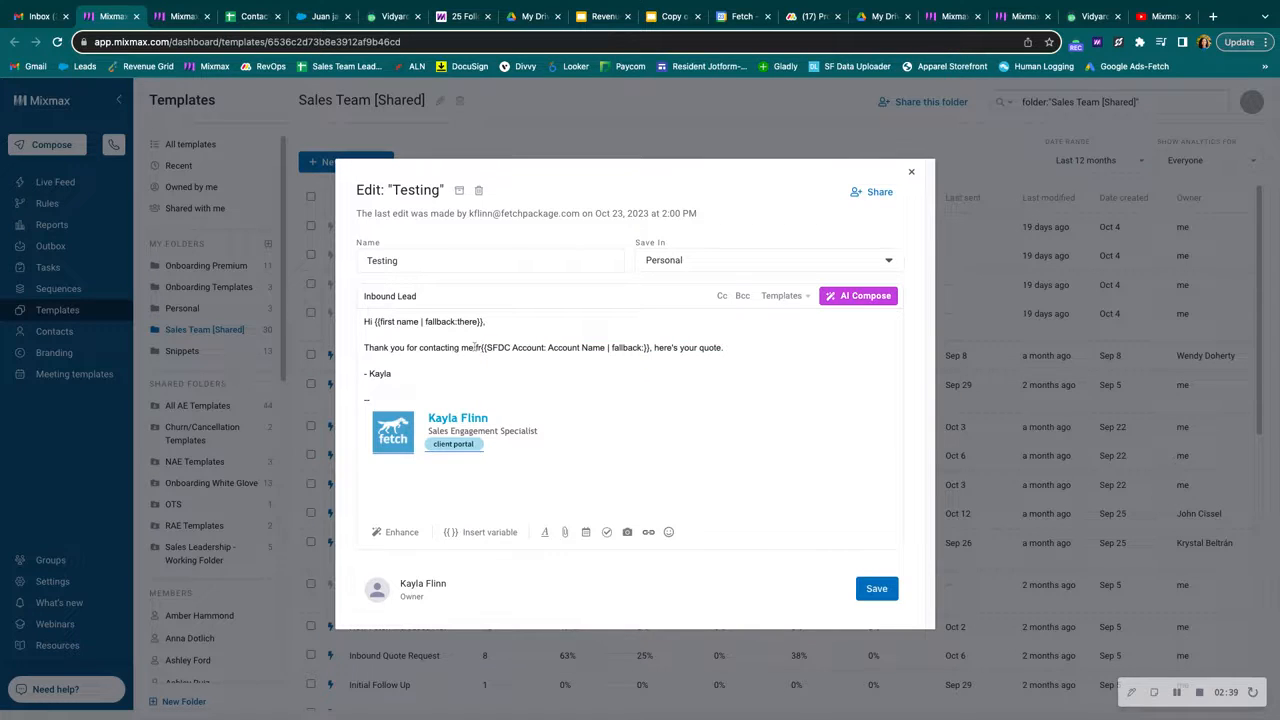
type("for")
key("BackSpace")
key("BackSpace")
type("at")
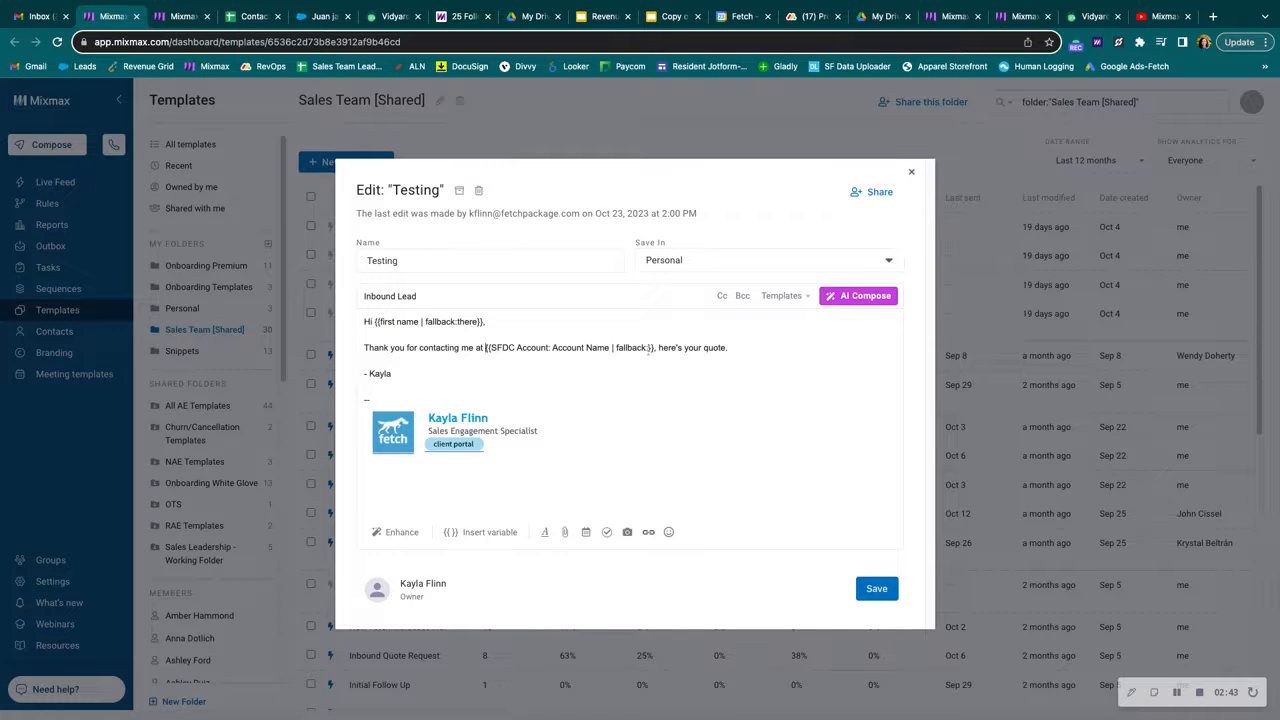
type(" your company")
Add "at" and the Property Name variable after the account name variable.
left_click(708, 348)
type("at")
type("{{")
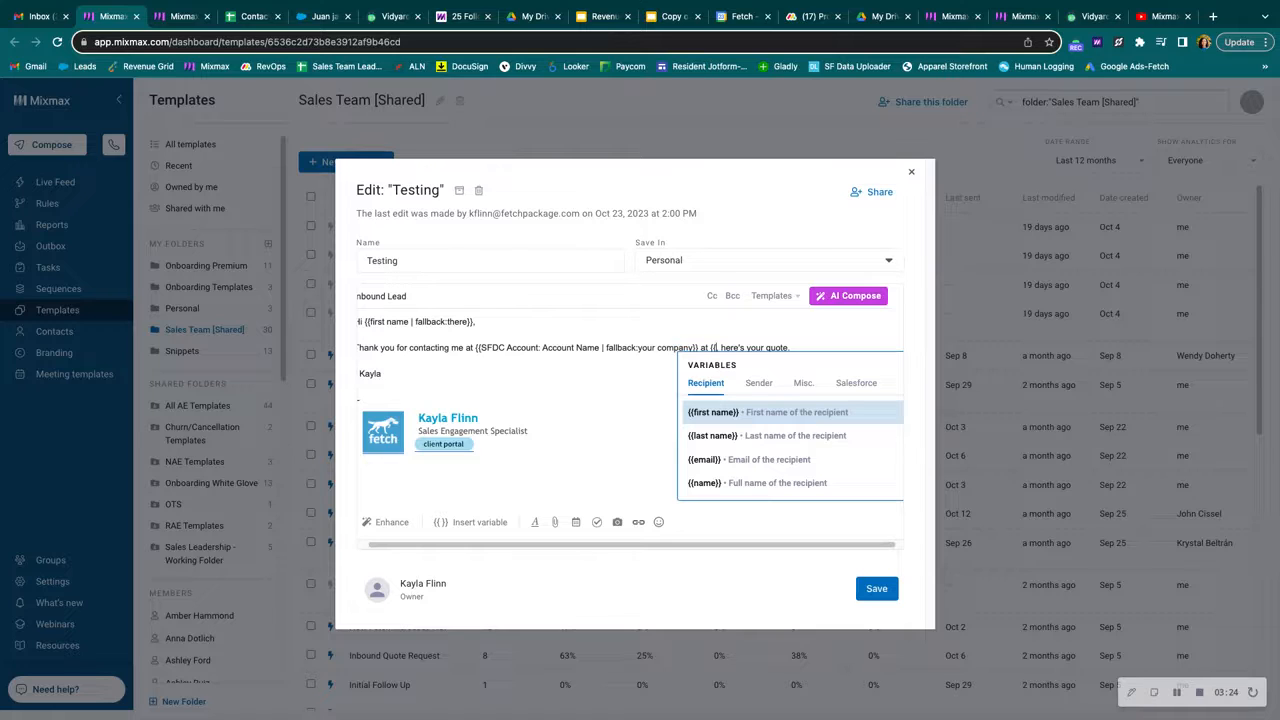
type("Proper")
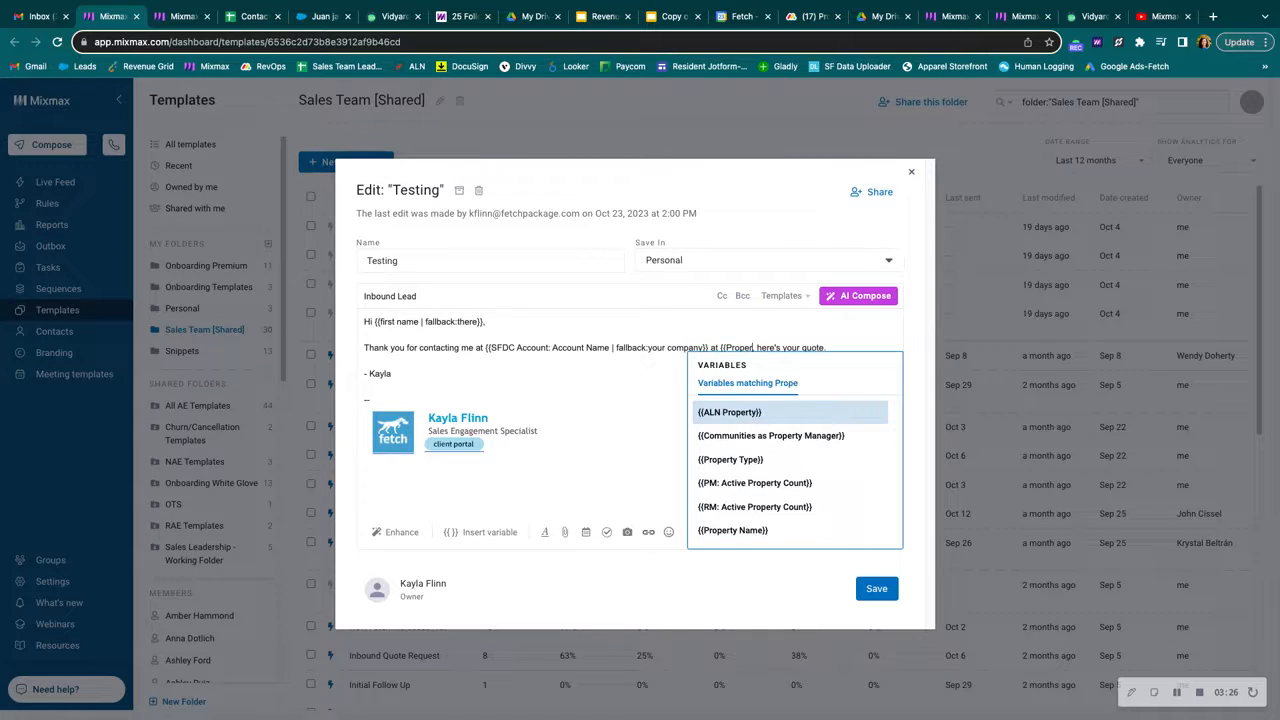
type("ty Nma")
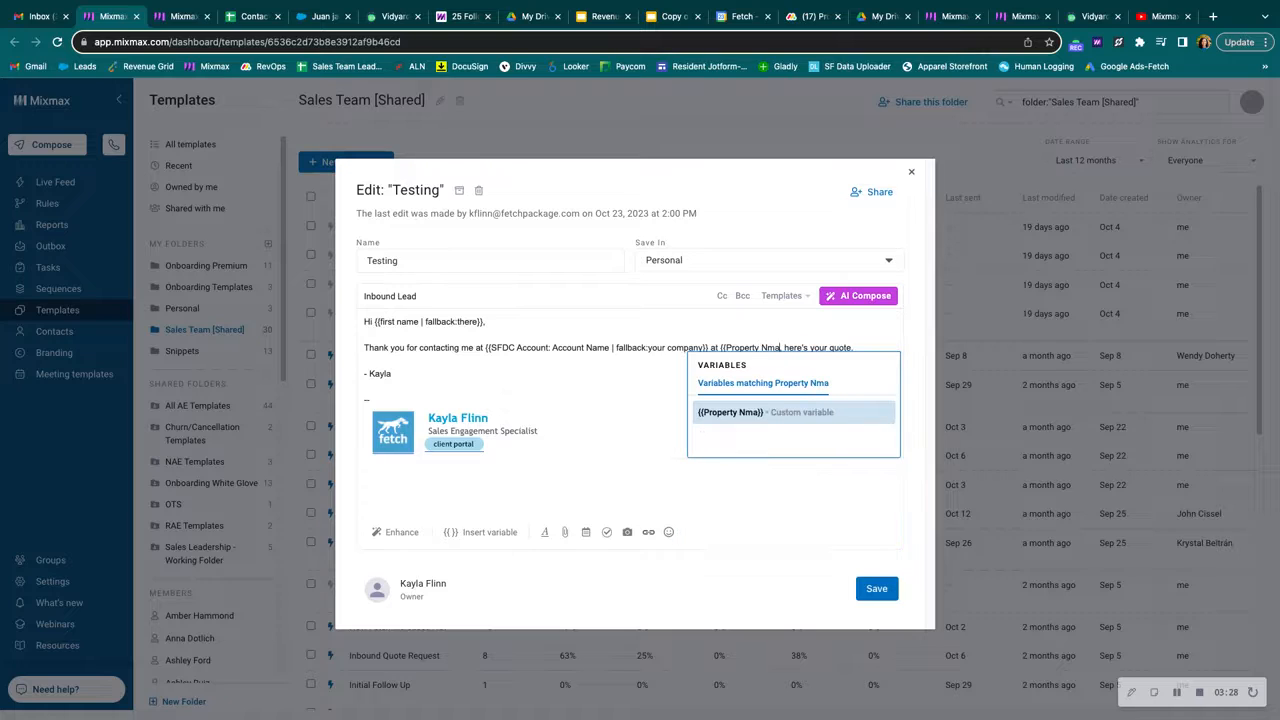
type("e")
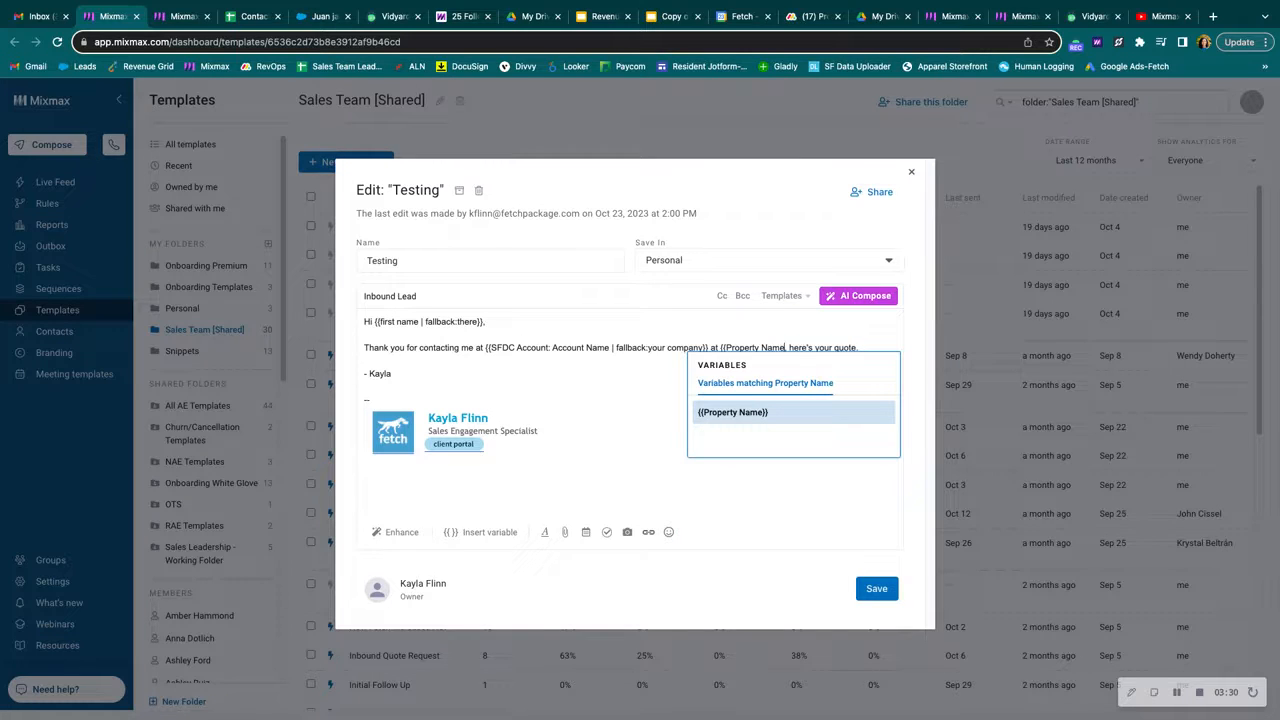
key("Return")
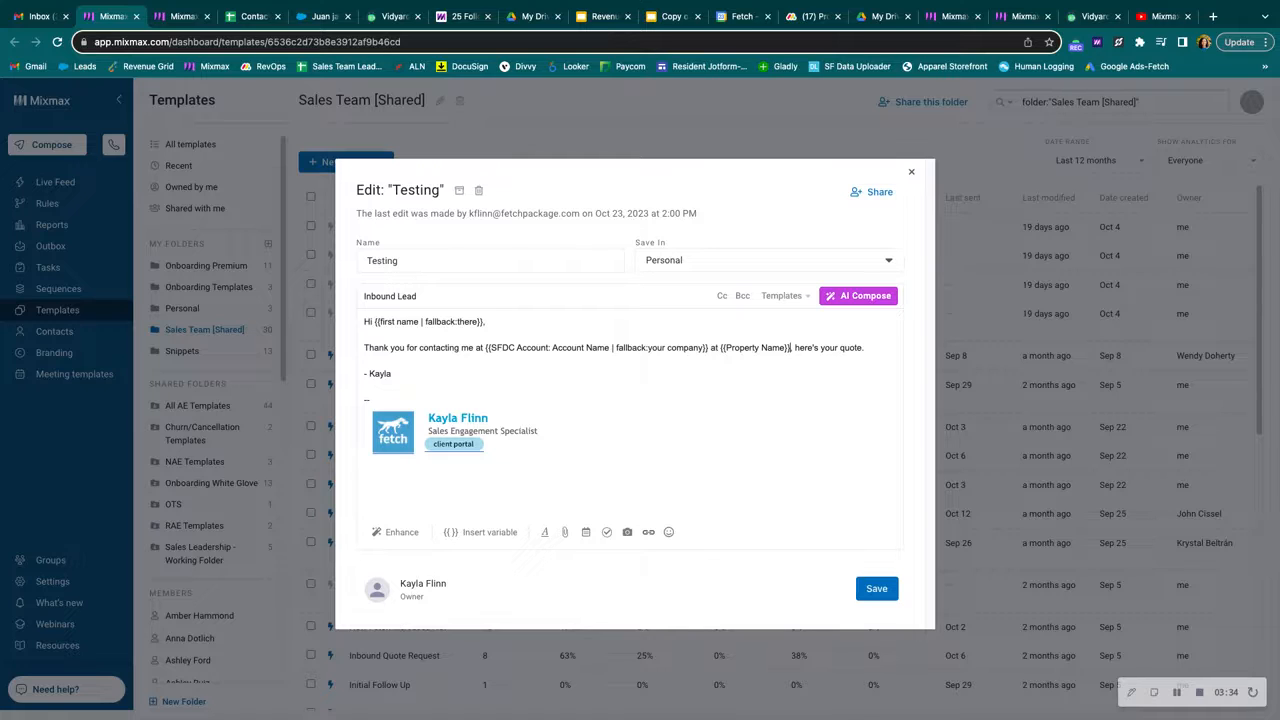
left_click(476, 532)
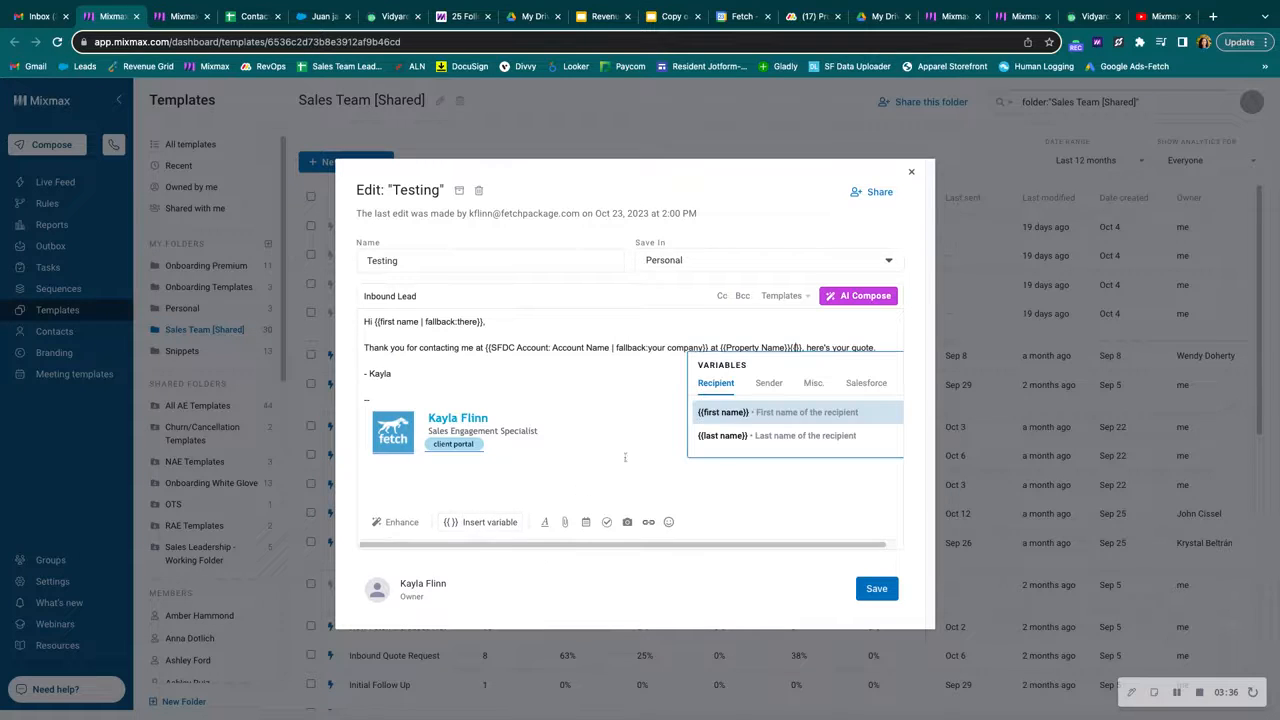
left_click(667, 358)
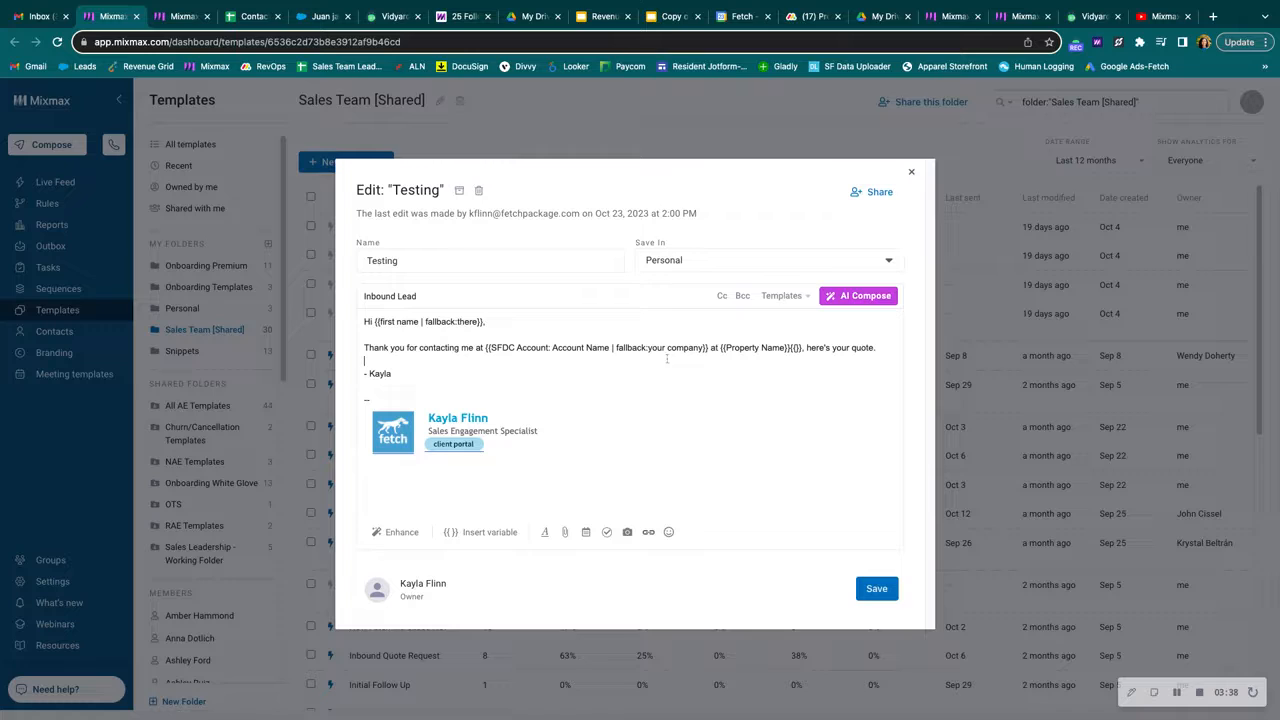
left_click(798, 347)
key("BackSpace")
Insert the sender calendar url variable on its own line below the quote sentence, separated by a blank line.
type(".")
key("BackSpace")
key("Return")
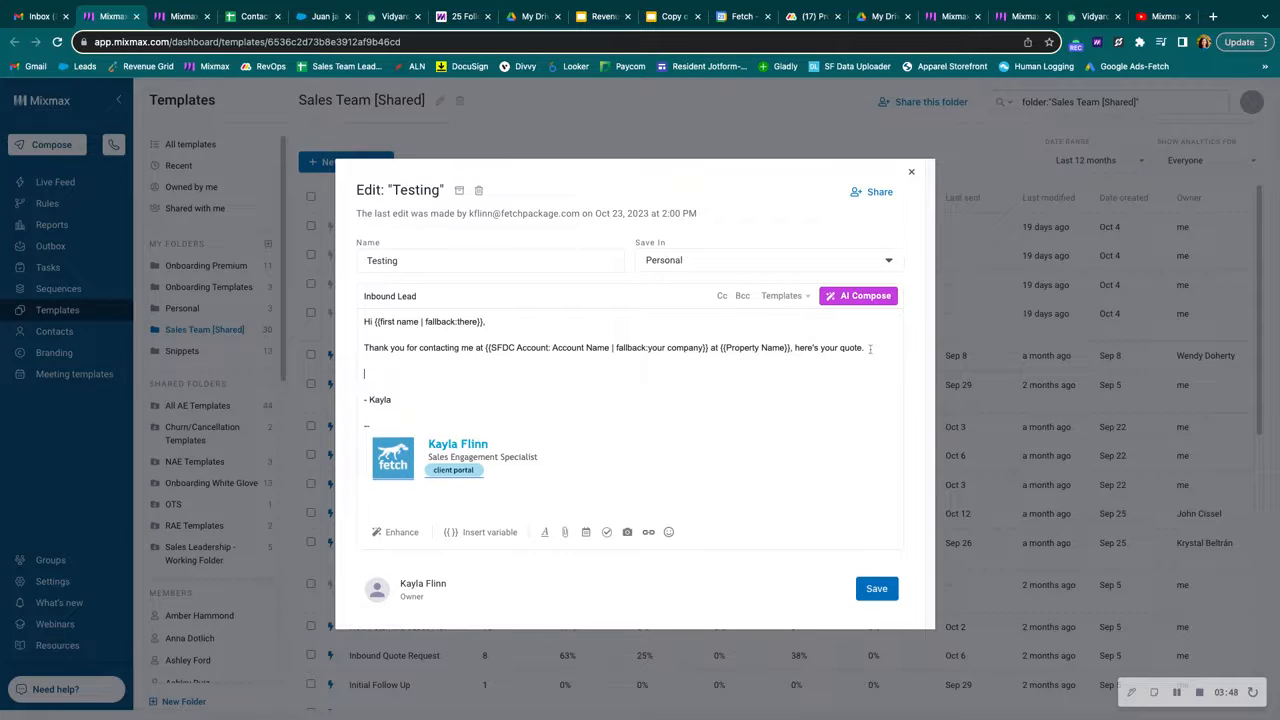
left_click(482, 532)
left_click(451, 397)
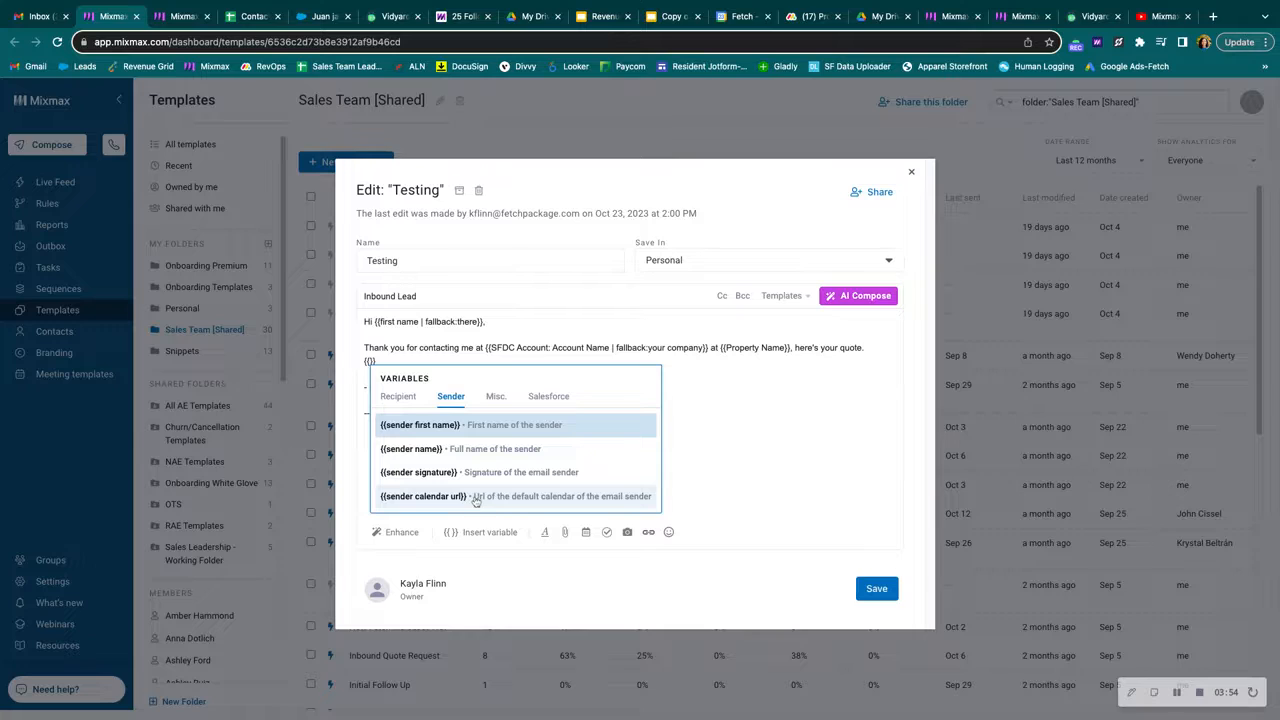
left_click(423, 496)
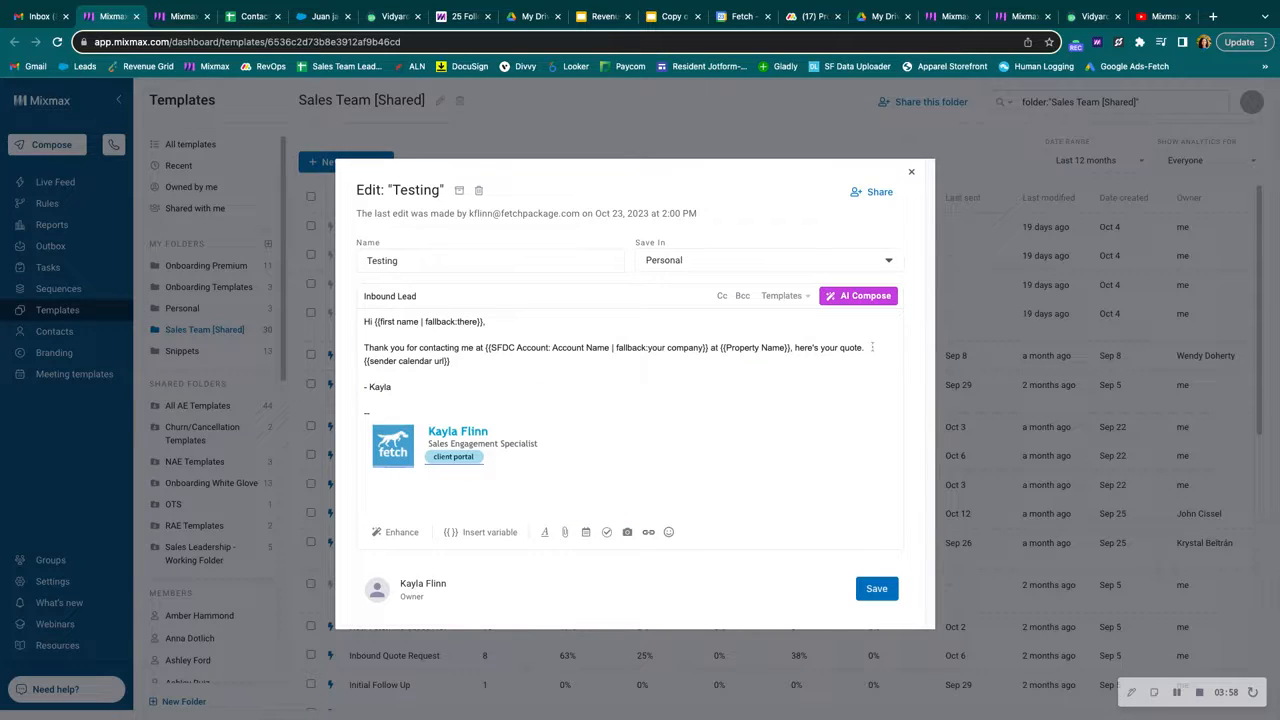
key("Return")
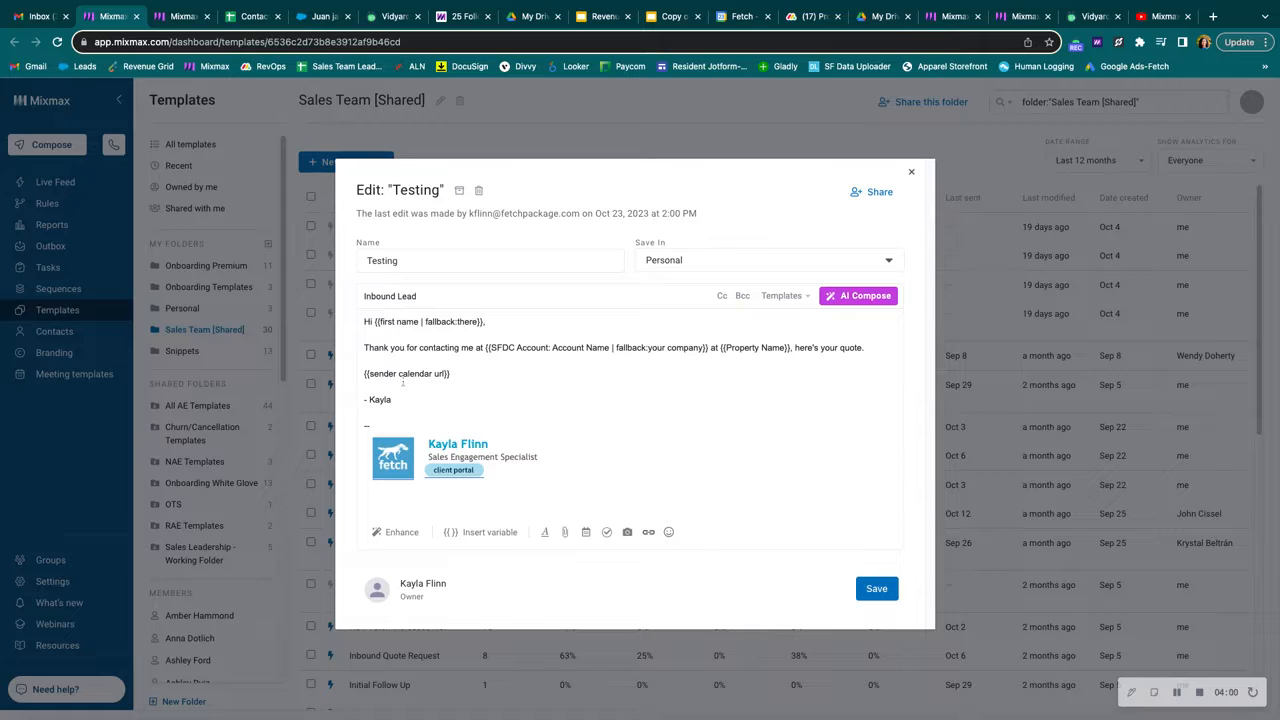
left_click_drag(365, 373, 453, 373)
left_click(458, 371)
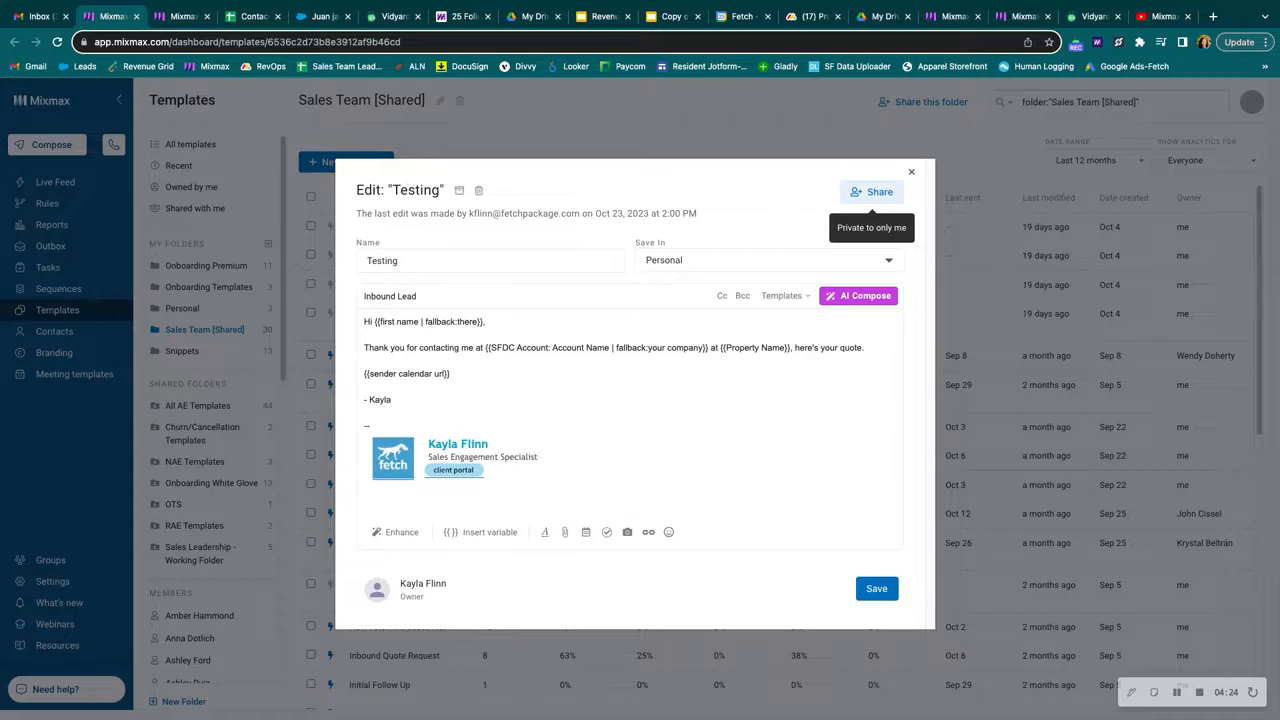
Save the Testing template and open the Personal folder that contains it.
left_click(876, 590)
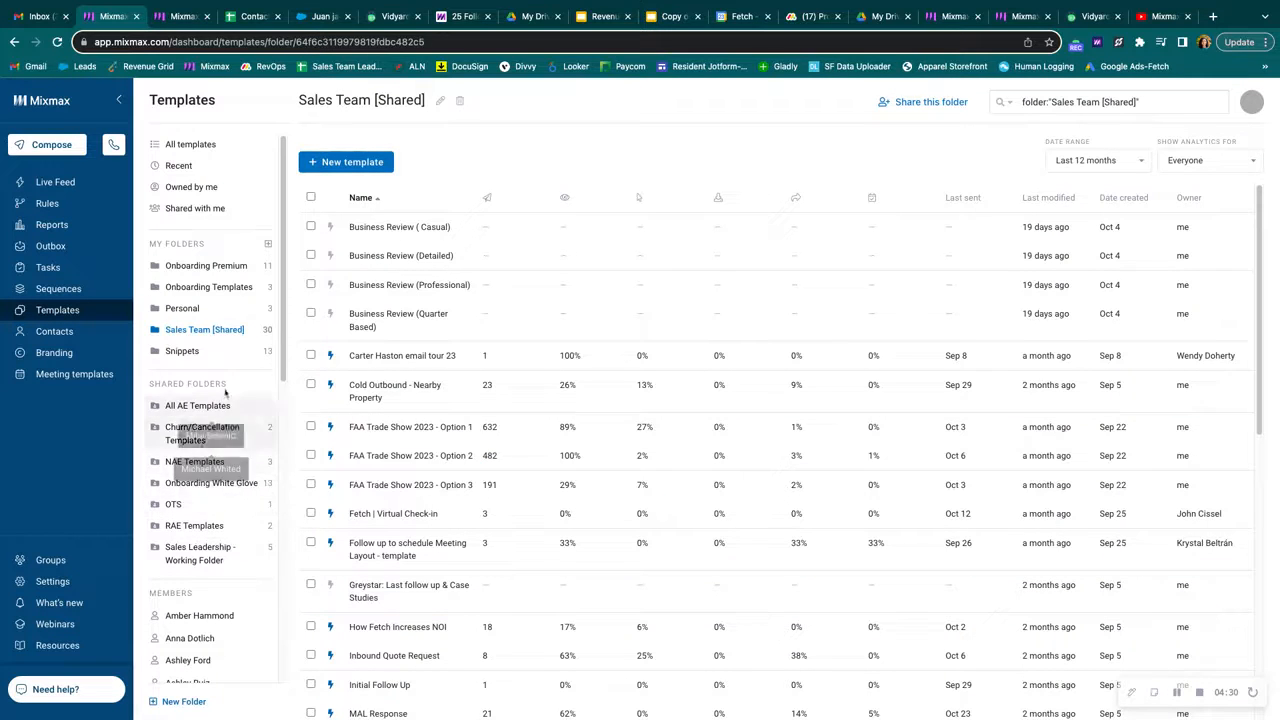
left_click(215, 308)
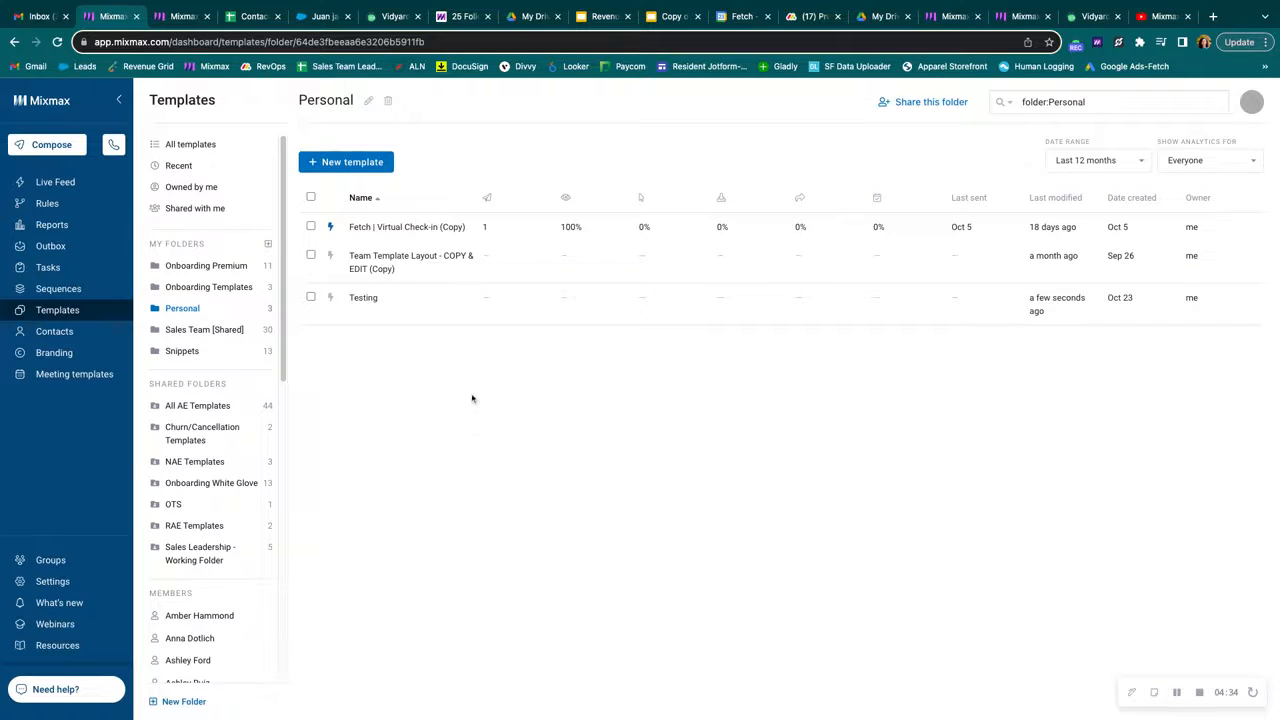
Switch to Gmail, discard the Inbound Lead draft, and start a new message.
left_click(38, 16)
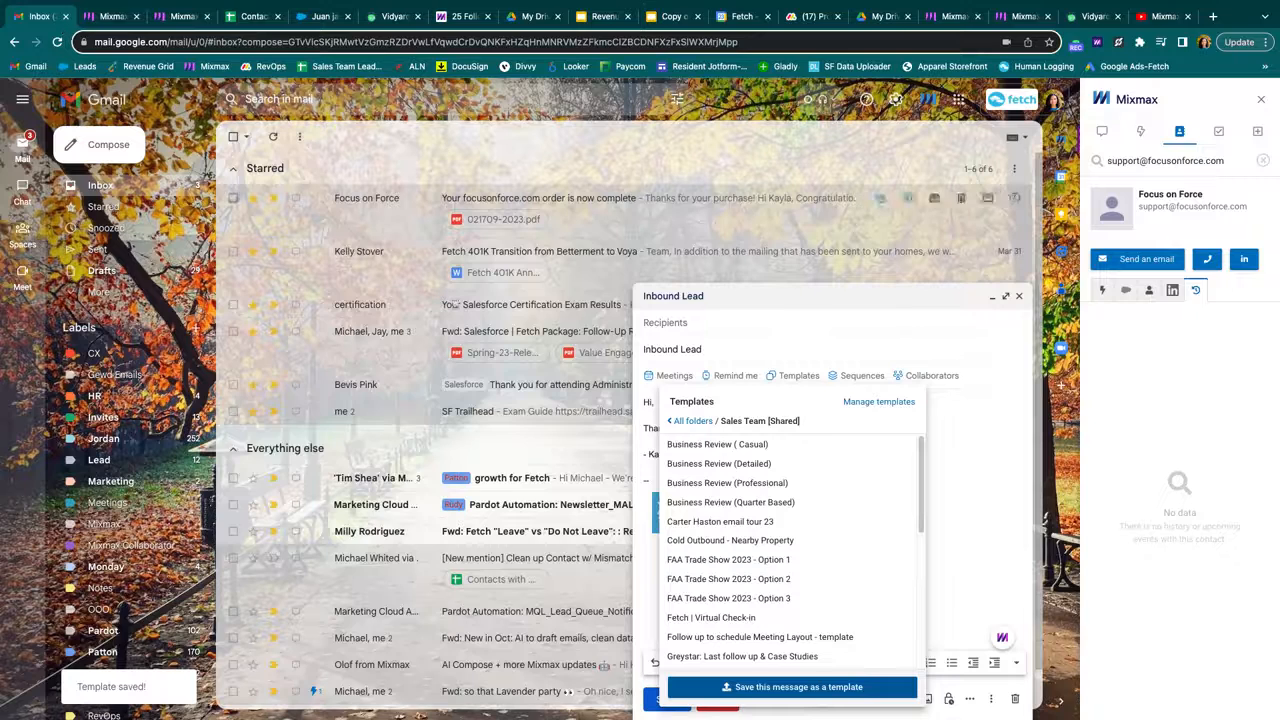
left_click(1015, 703)
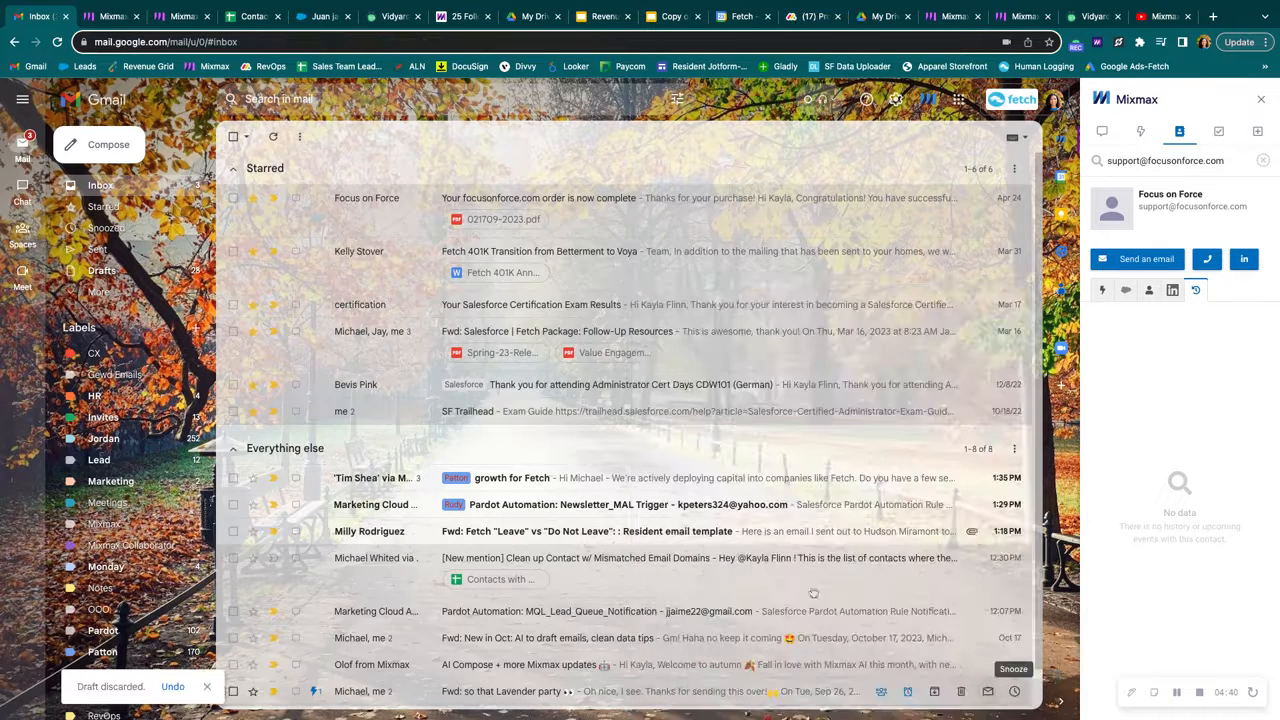
left_click(112, 148)
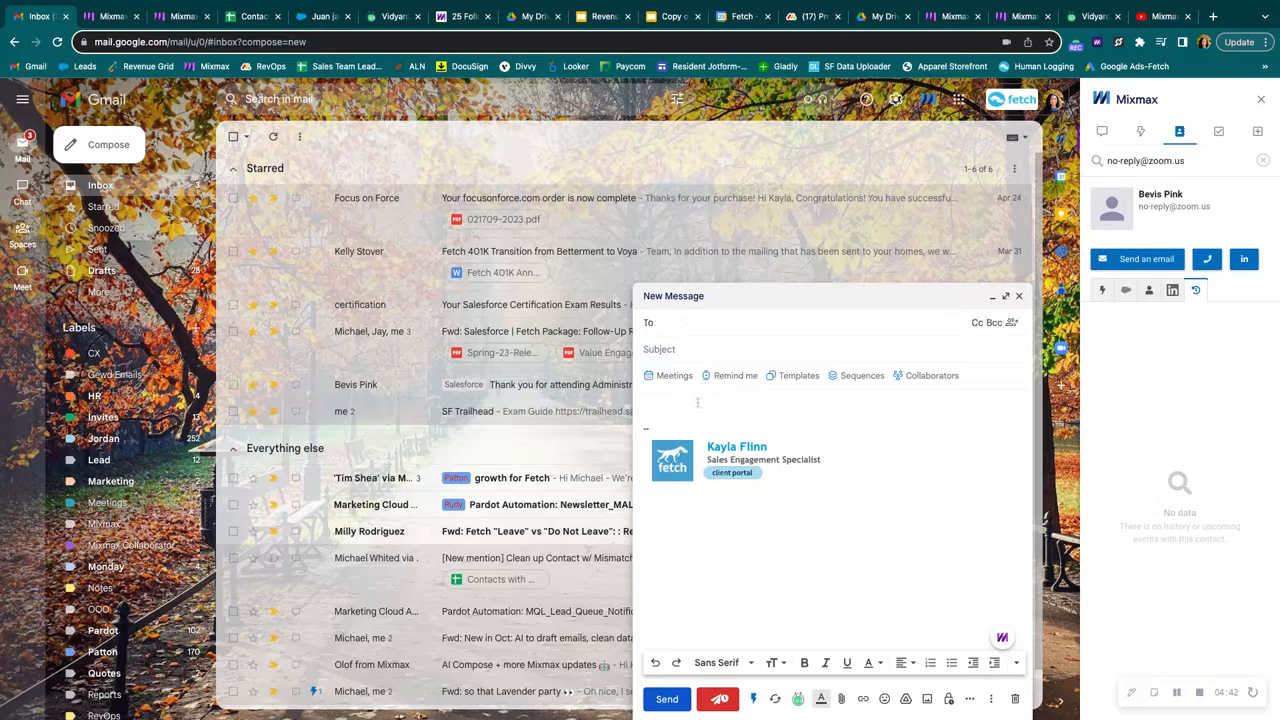
Insert the Testing template into the body of the new message using the inline semicolon template lookup.
left_click(697, 402)
type(";")
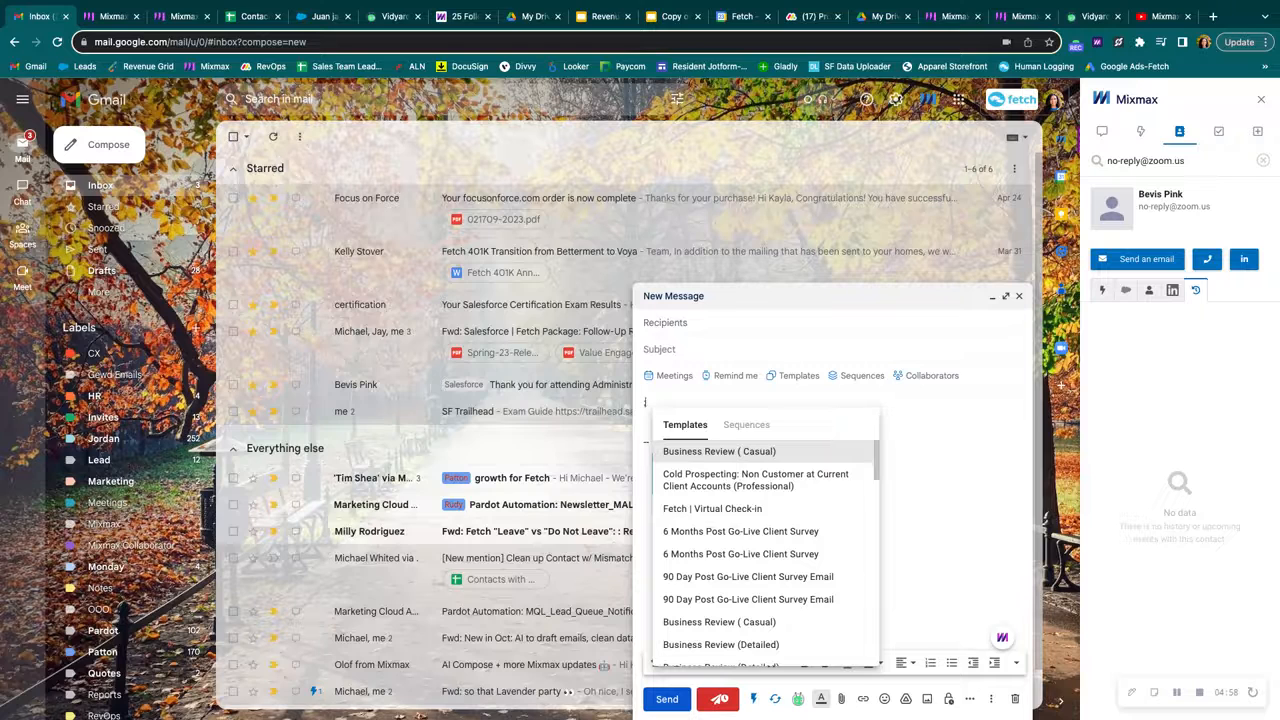
scroll(722, 541, "down", 5)
scroll(722, 541, "up", 5)
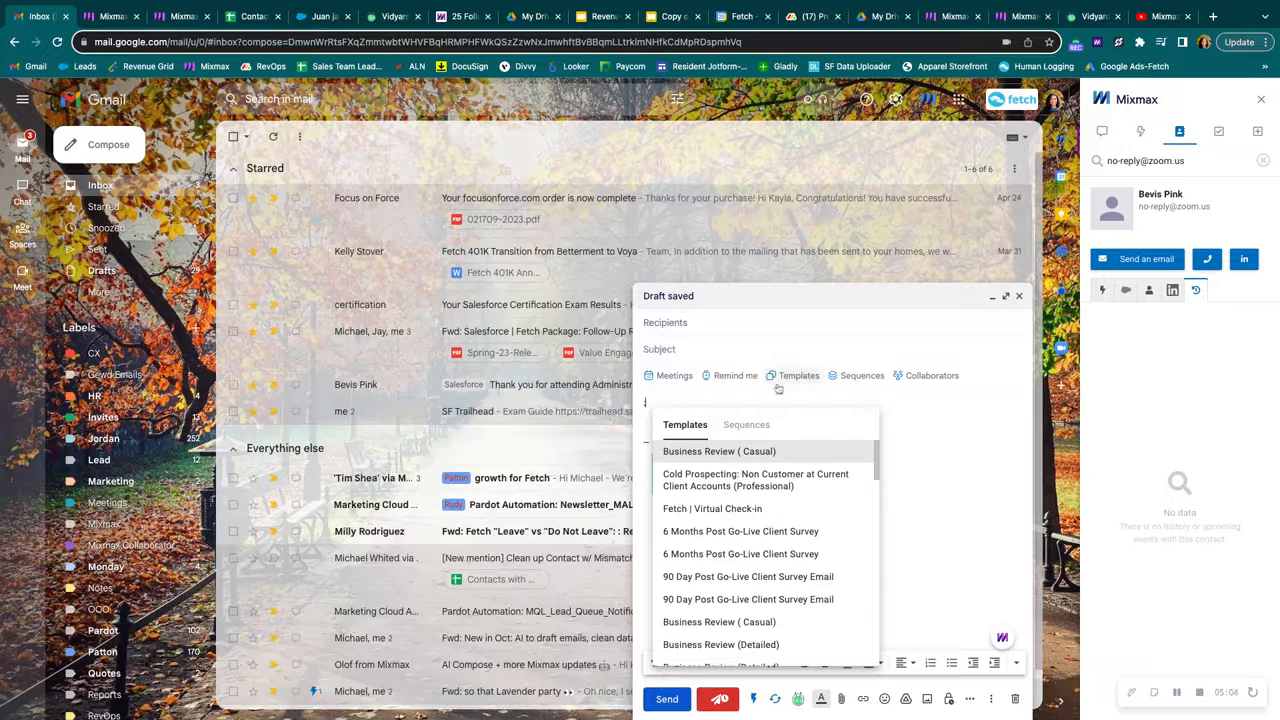
scroll(707, 527, "down", 1)
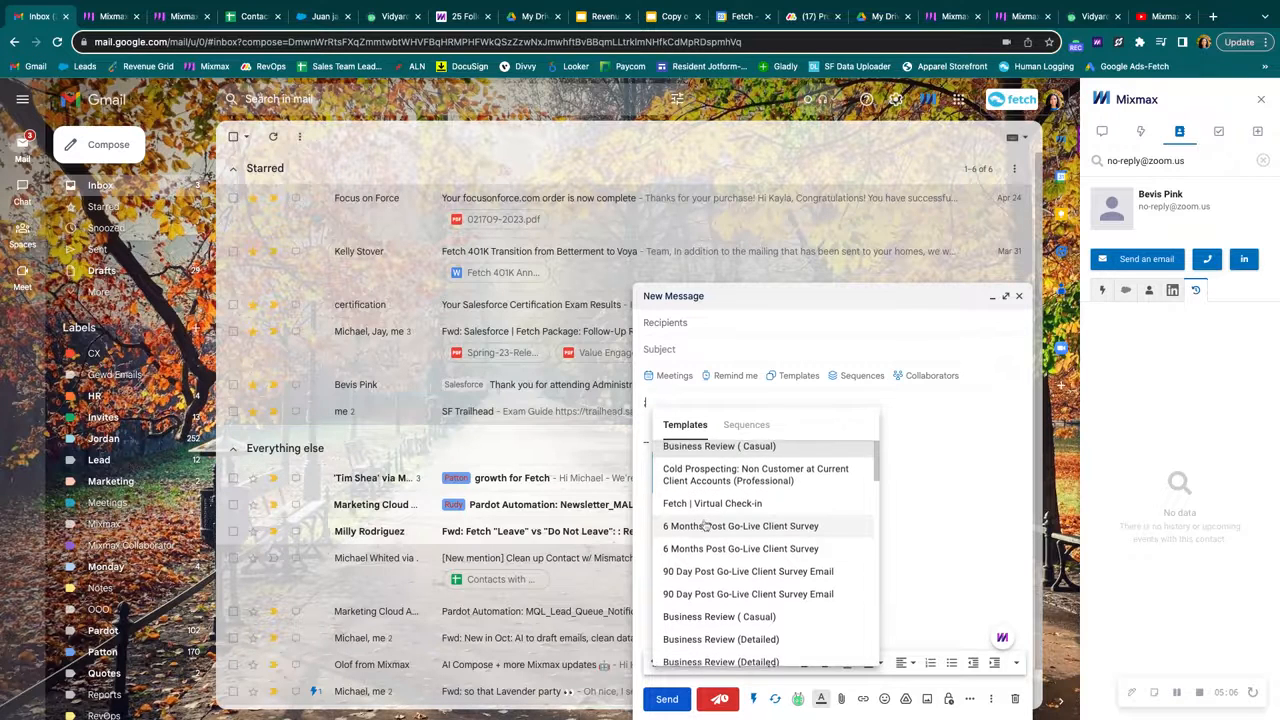
scroll(707, 527, "up", 1)
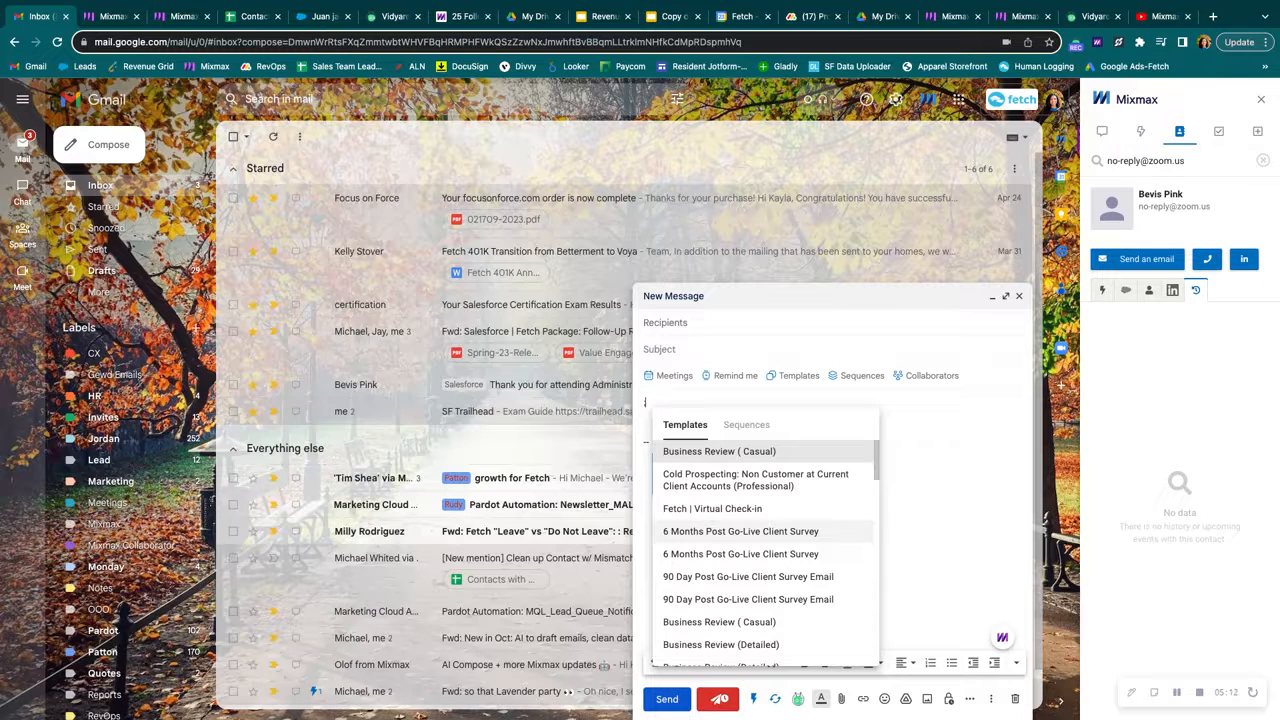
type("tes")
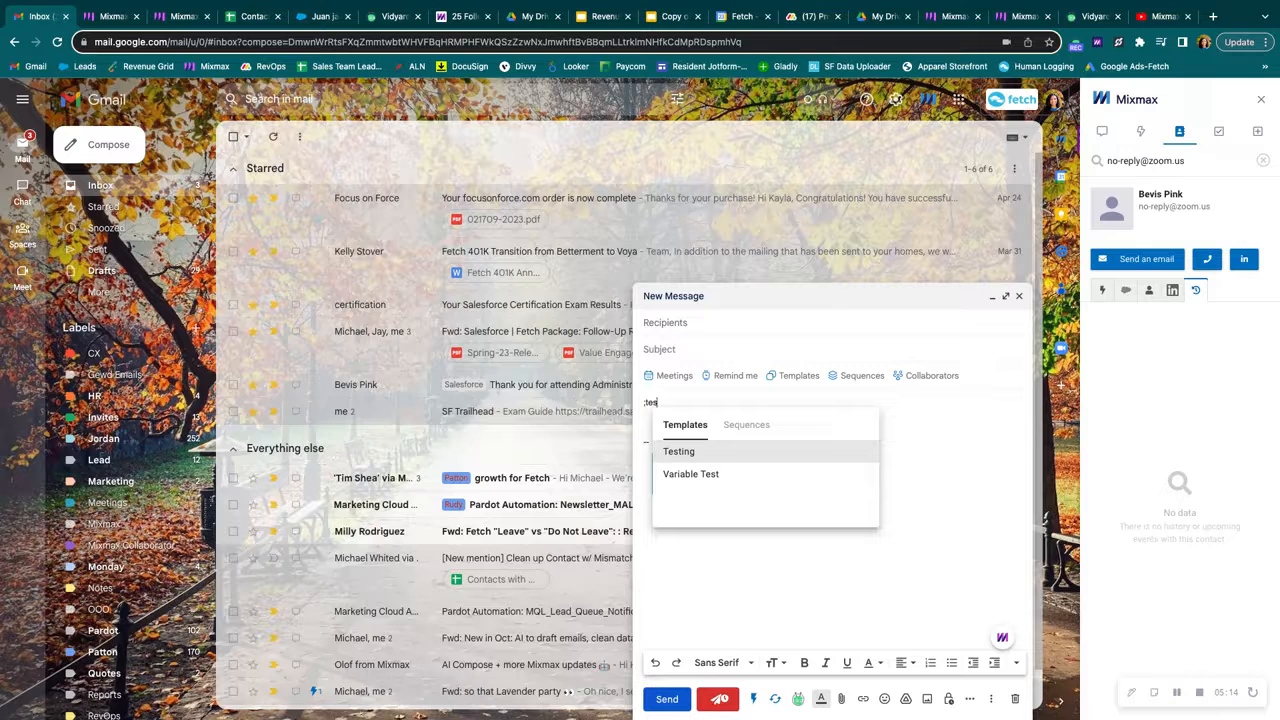
left_click(723, 453)
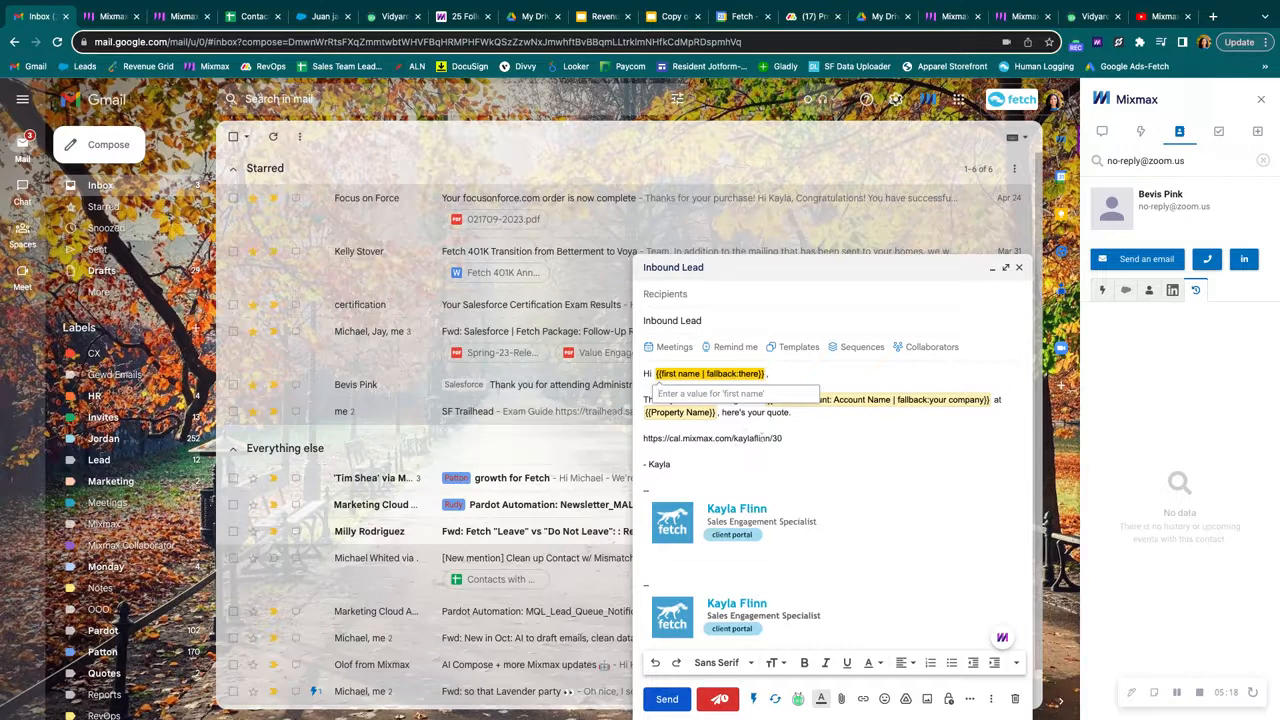
left_click(761, 438)
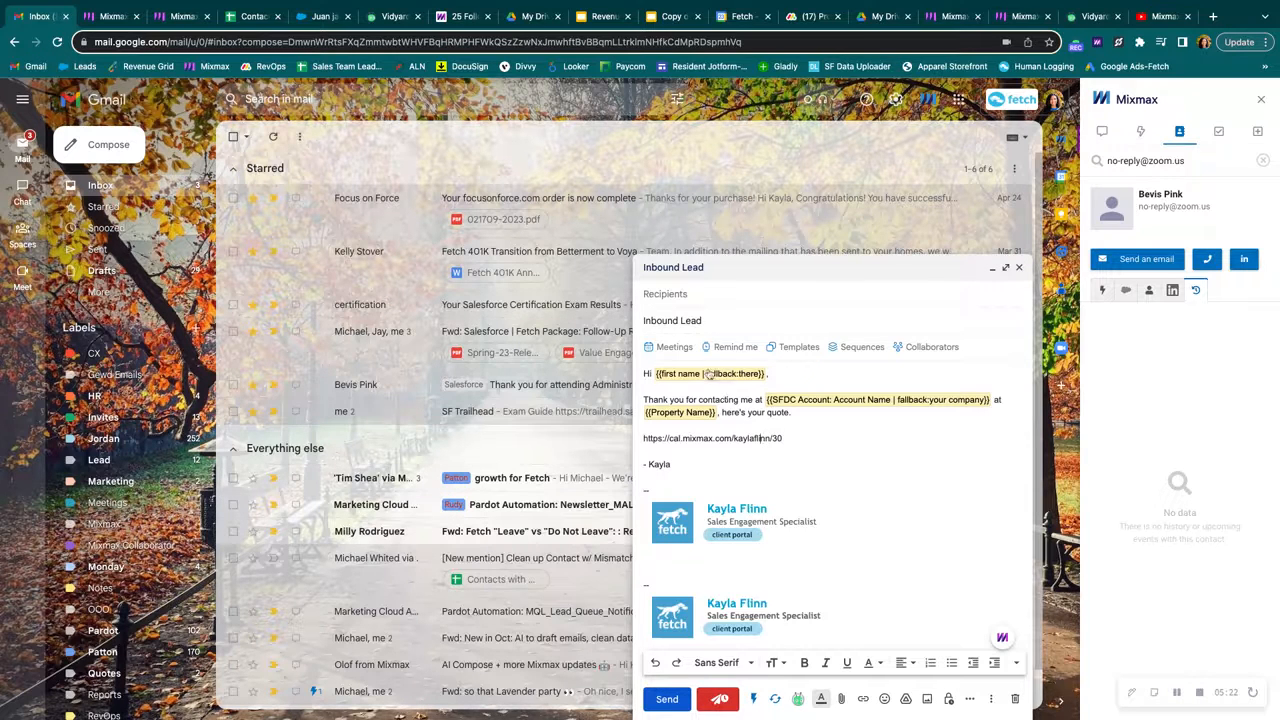
Add the suggested contact with your own name as the message recipient and dismiss the contact card.
left_click(686, 293)
type("kay")
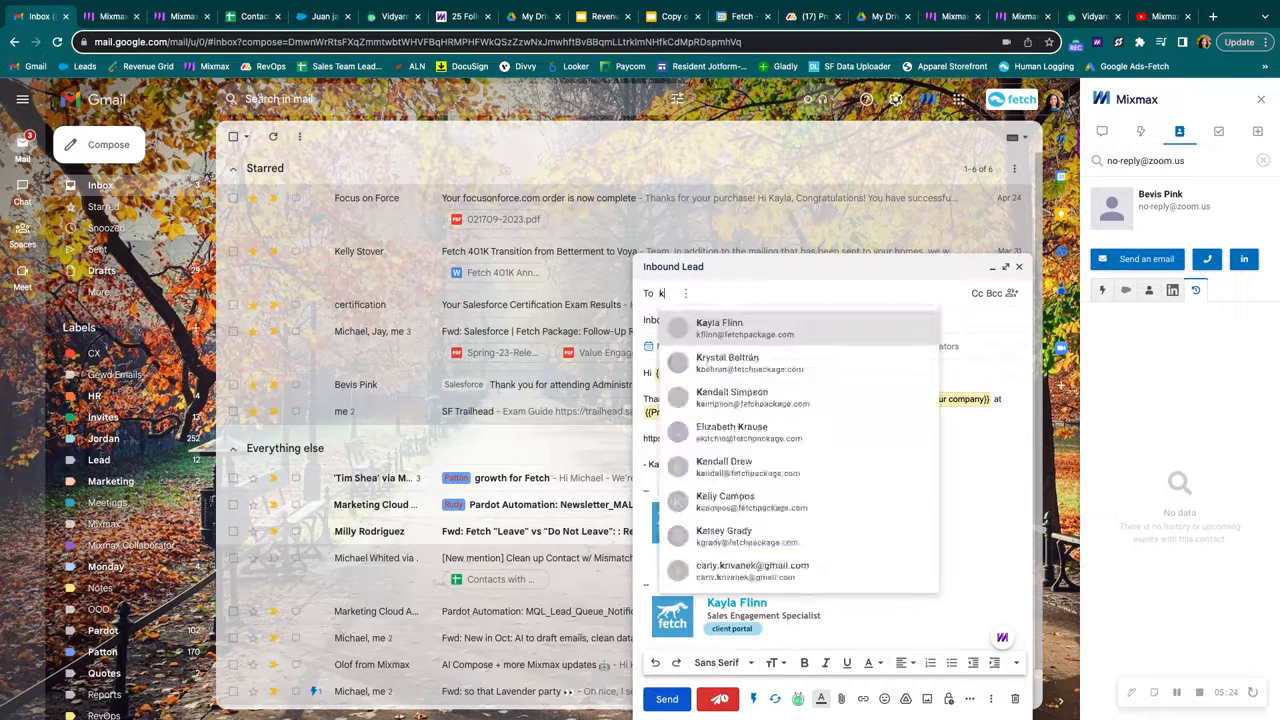
left_click(720, 328)
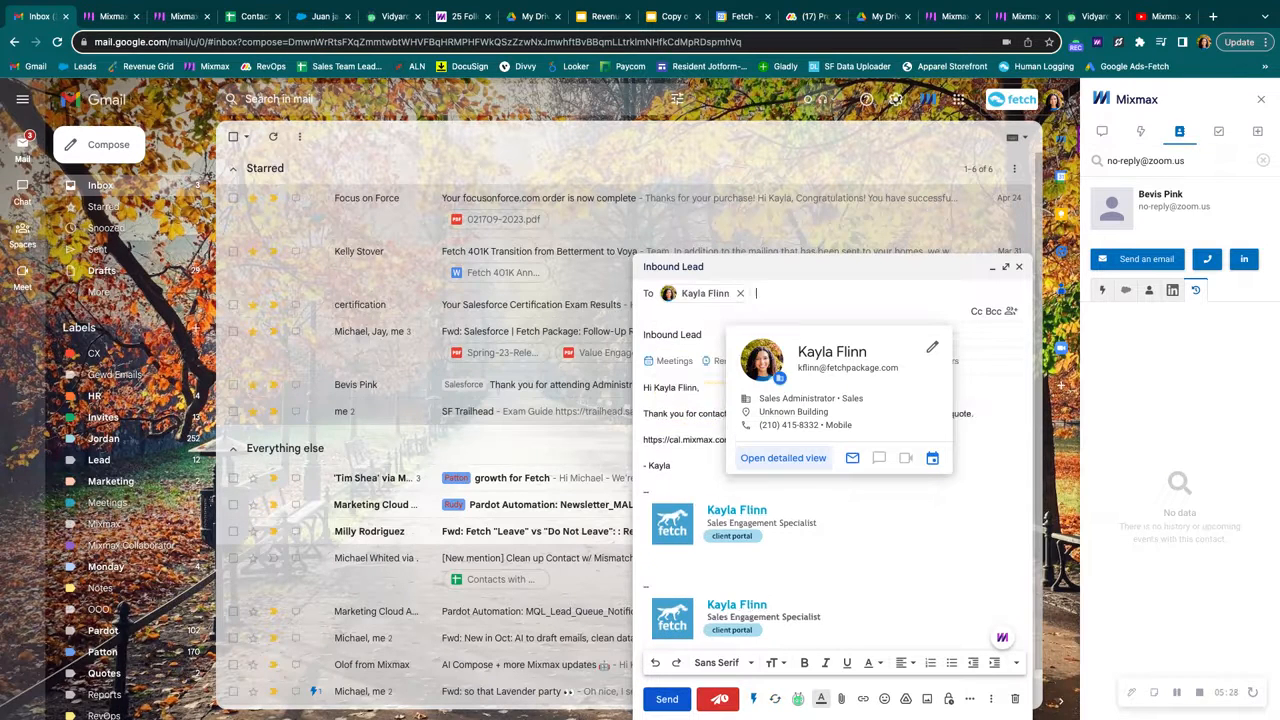
left_click(702, 458)
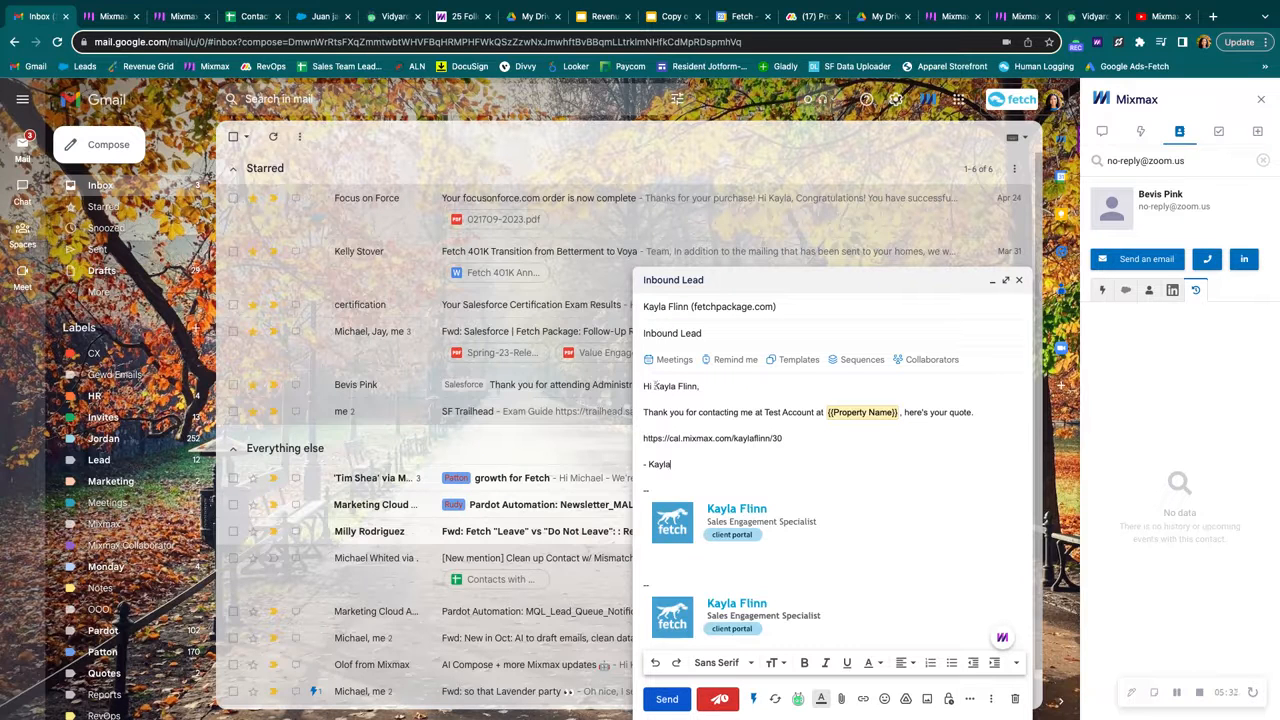
Check the recipient name, account name and calendar link filled into the message body.
left_click_drag(654, 386, 697, 386)
left_click_drag(765, 412, 814, 413)
left_click(819, 458)
left_click_drag(800, 438, 643, 438)
left_click(750, 451)
Fill in the Property Name variable in the message with "Fetch Apts".
left_click(862, 412)
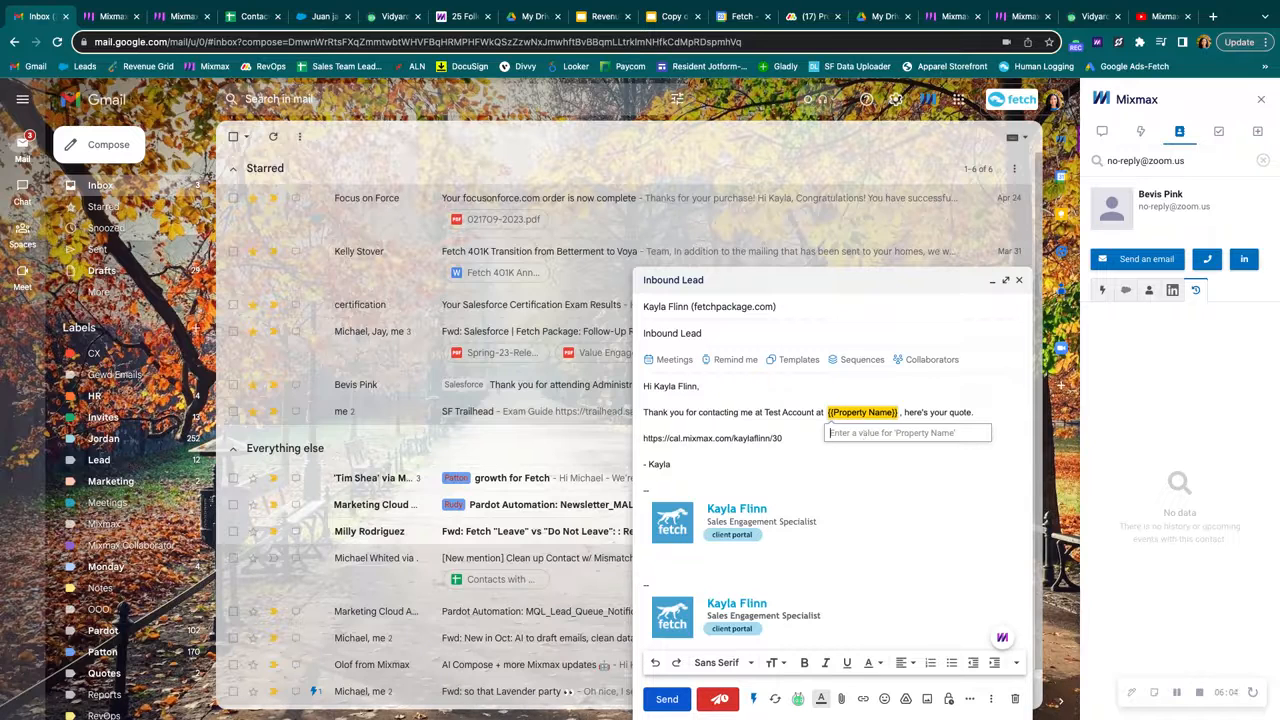
type("Fetch Apts")
key("Return")
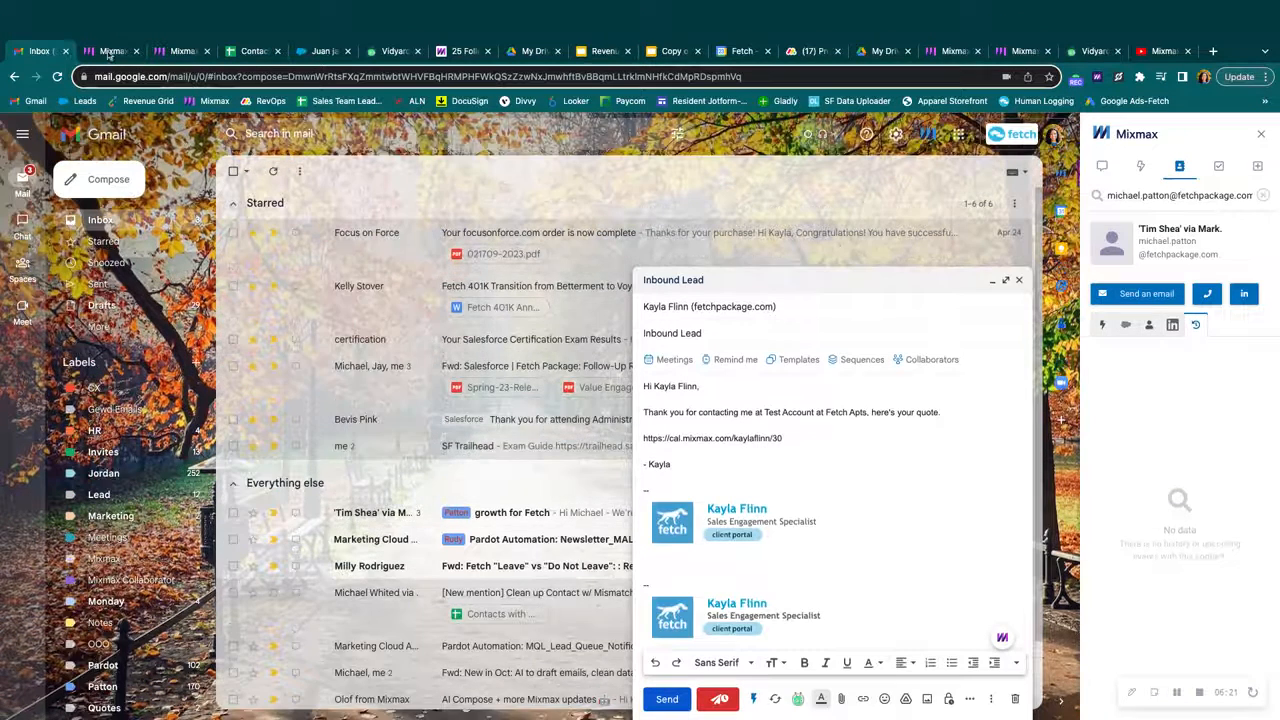
Switch to Mixmax and open the shared All AE Templates folder.
left_click(113, 16)
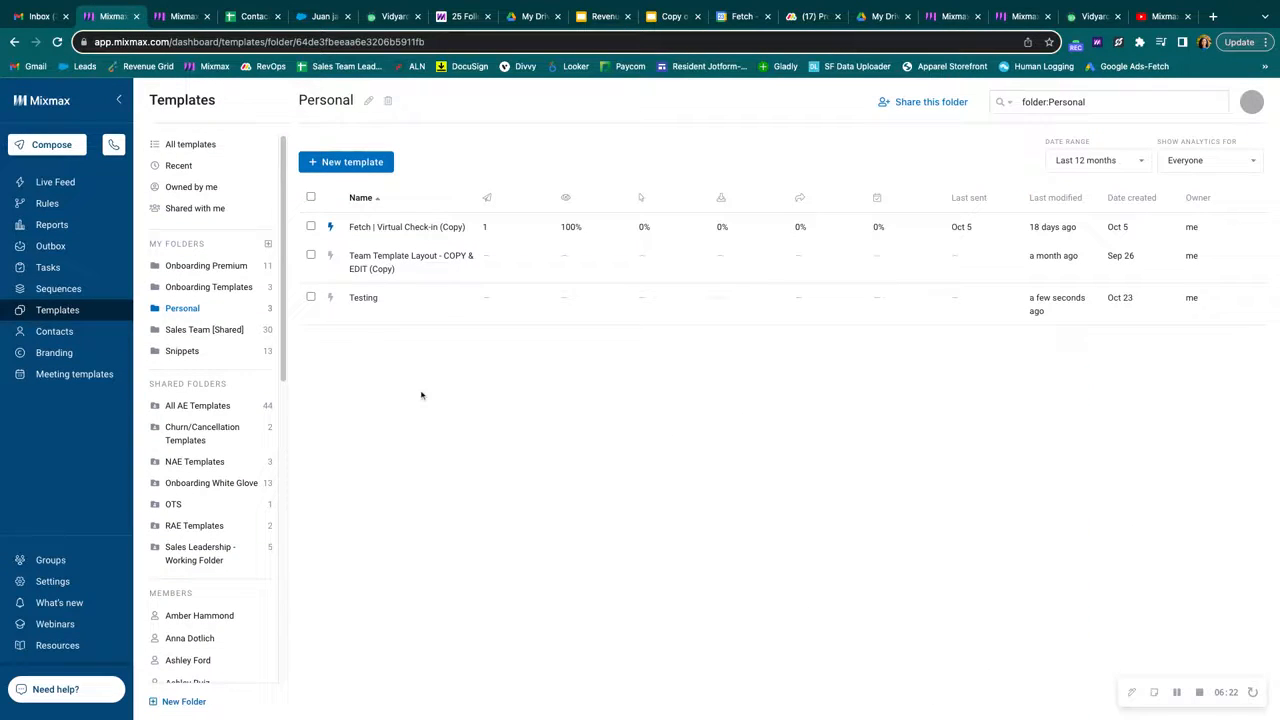
left_click(225, 407)
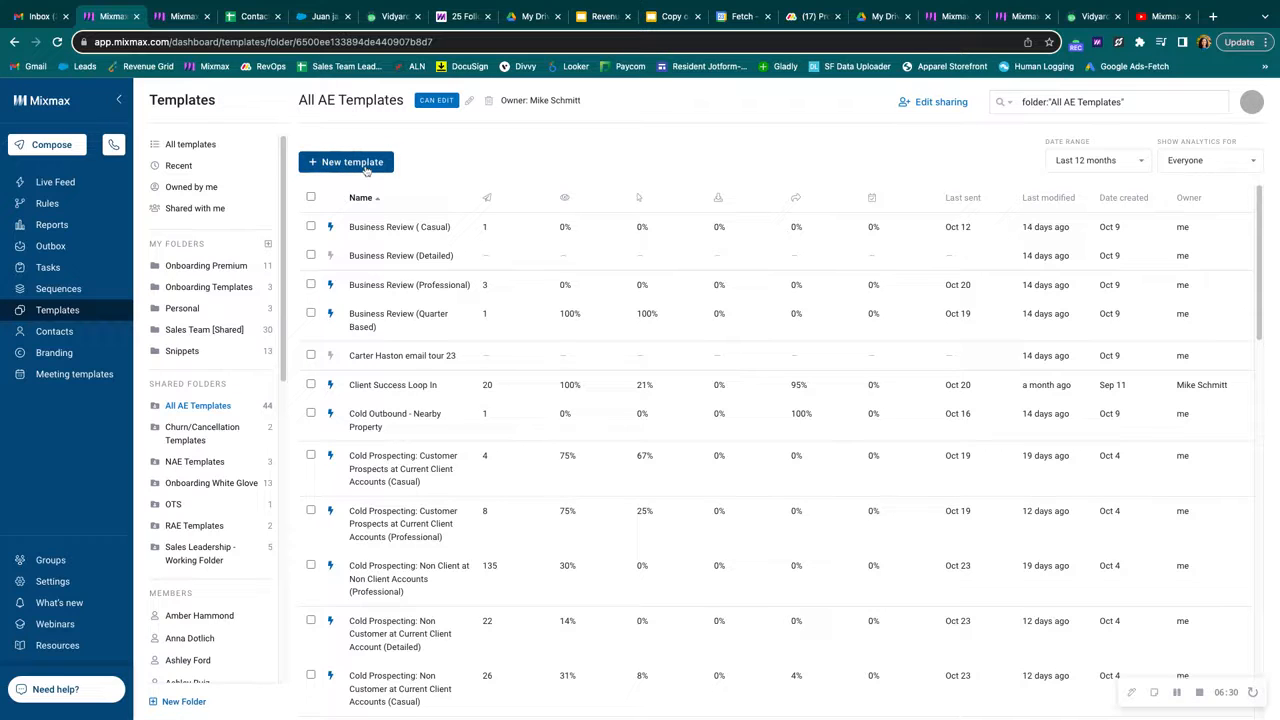
left_click(366, 168)
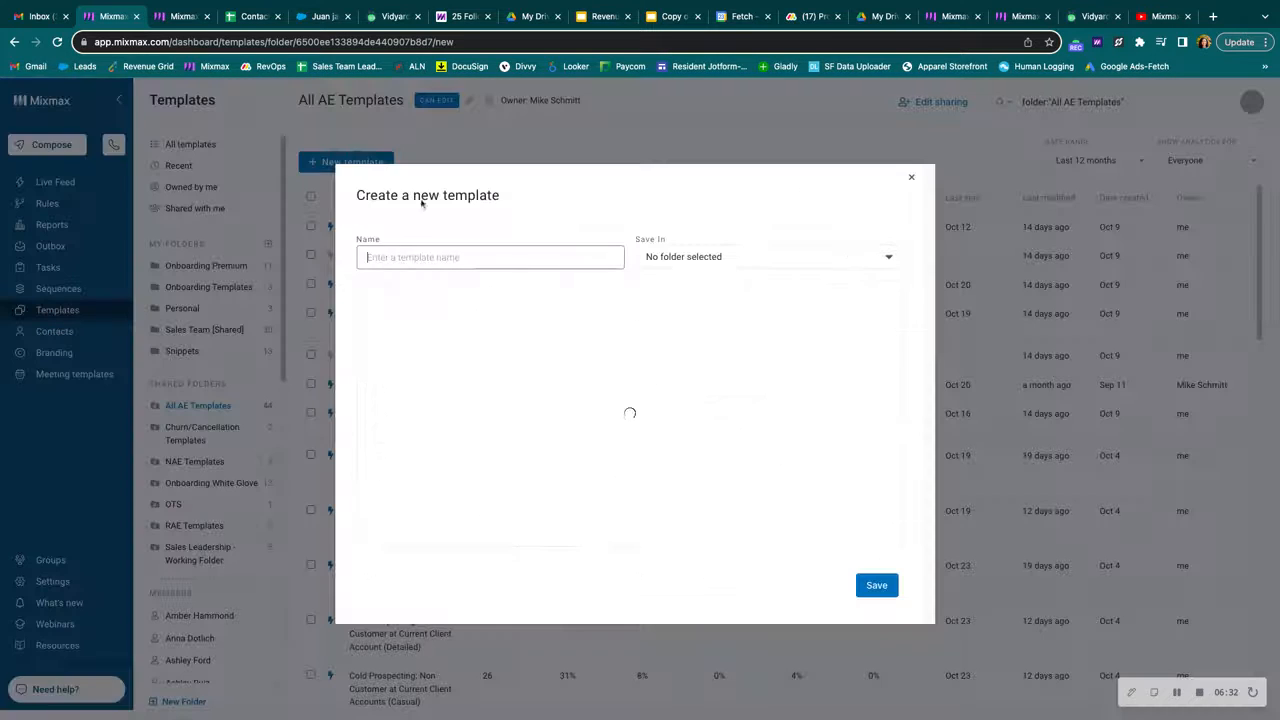
left_click(501, 327)
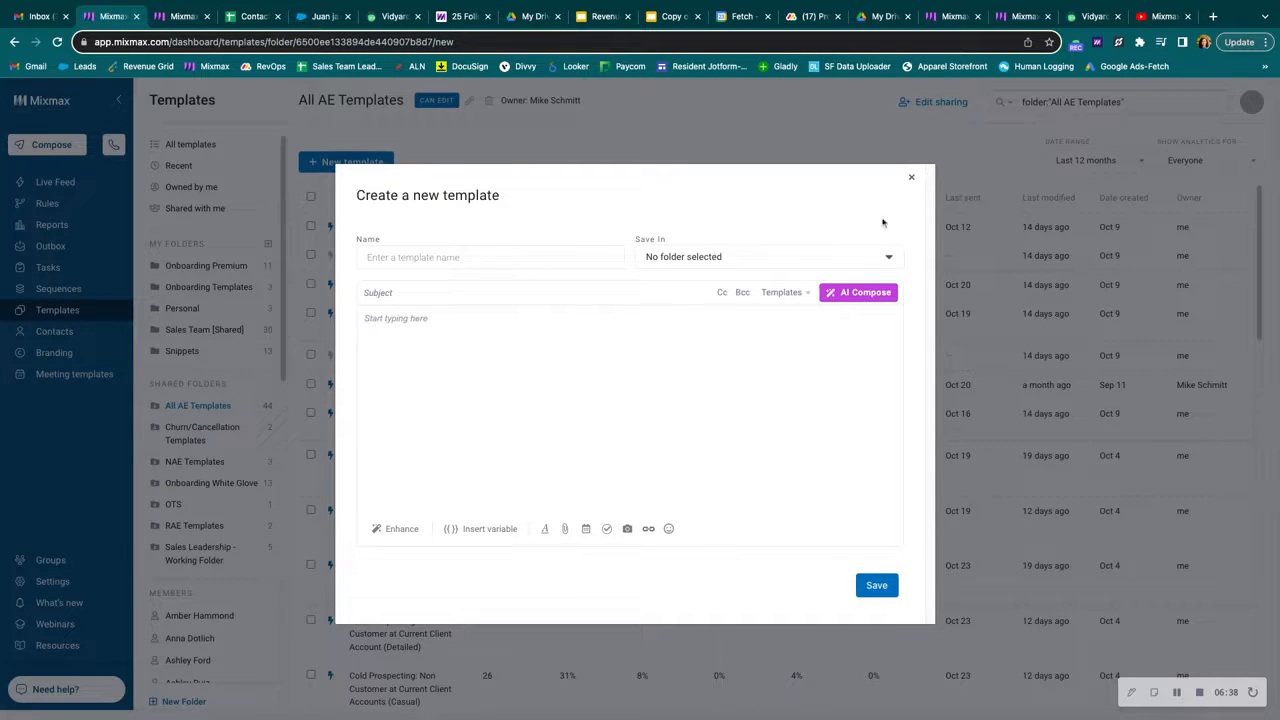
left_click(809, 254)
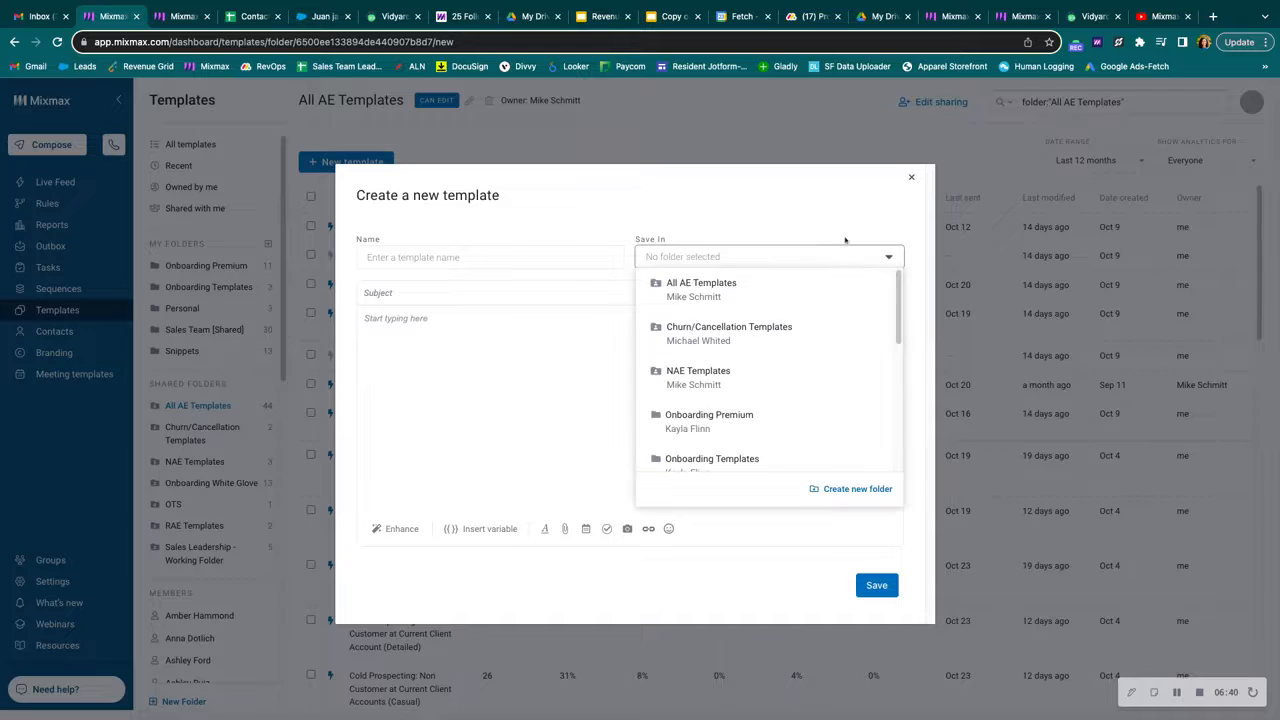
left_click(911, 178)
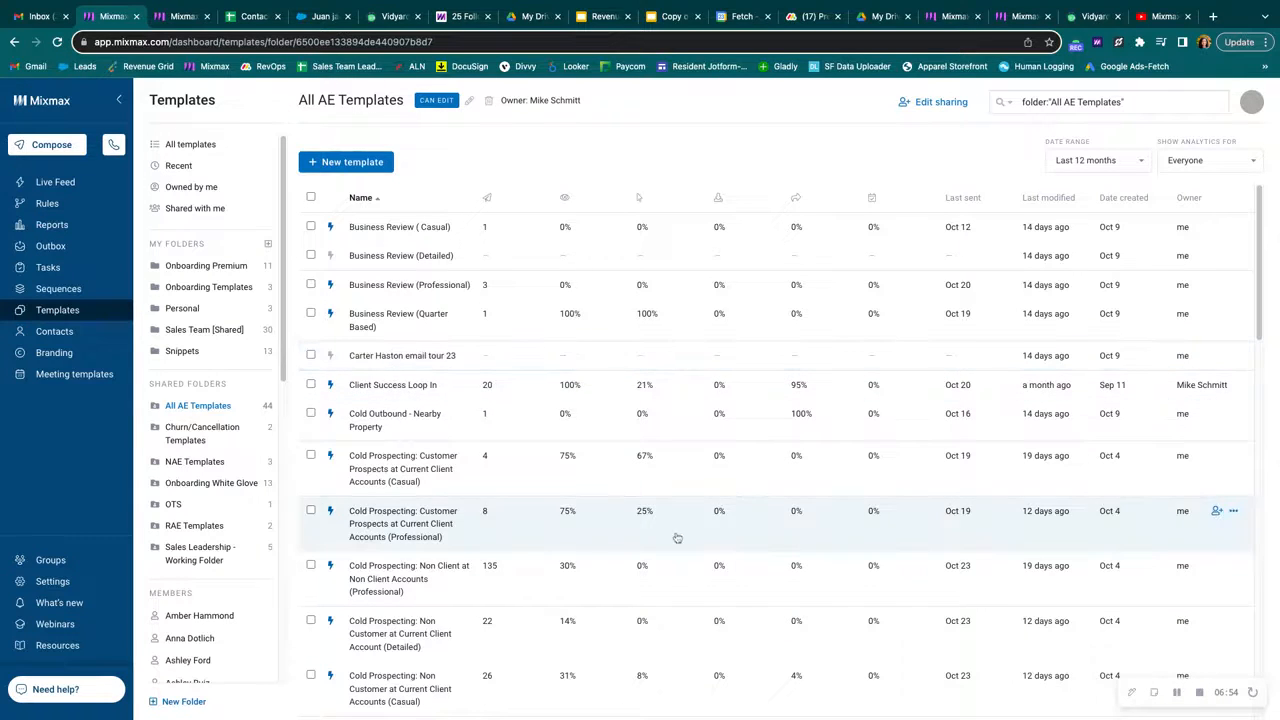
Look through the list of templates in the All AE Templates folder, including their usage statistics and owners.
scroll(485, 490, "down", 3)
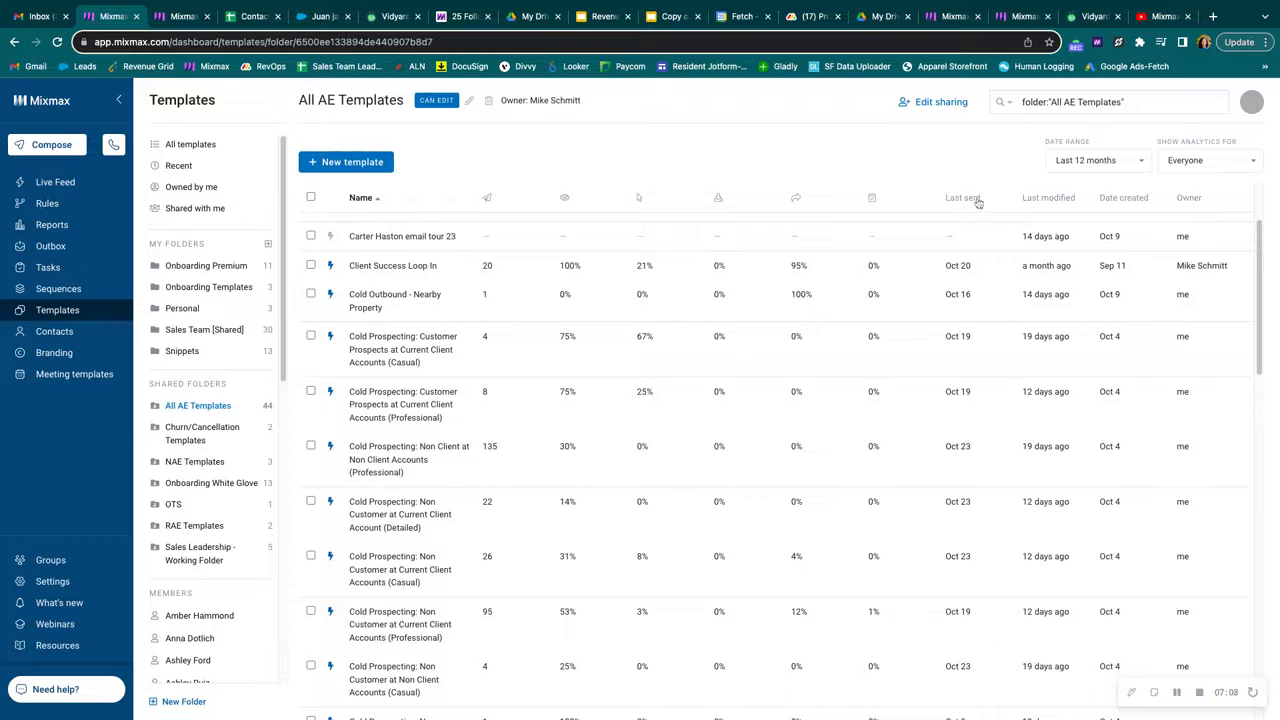
scroll(700, 427, "down", 10)
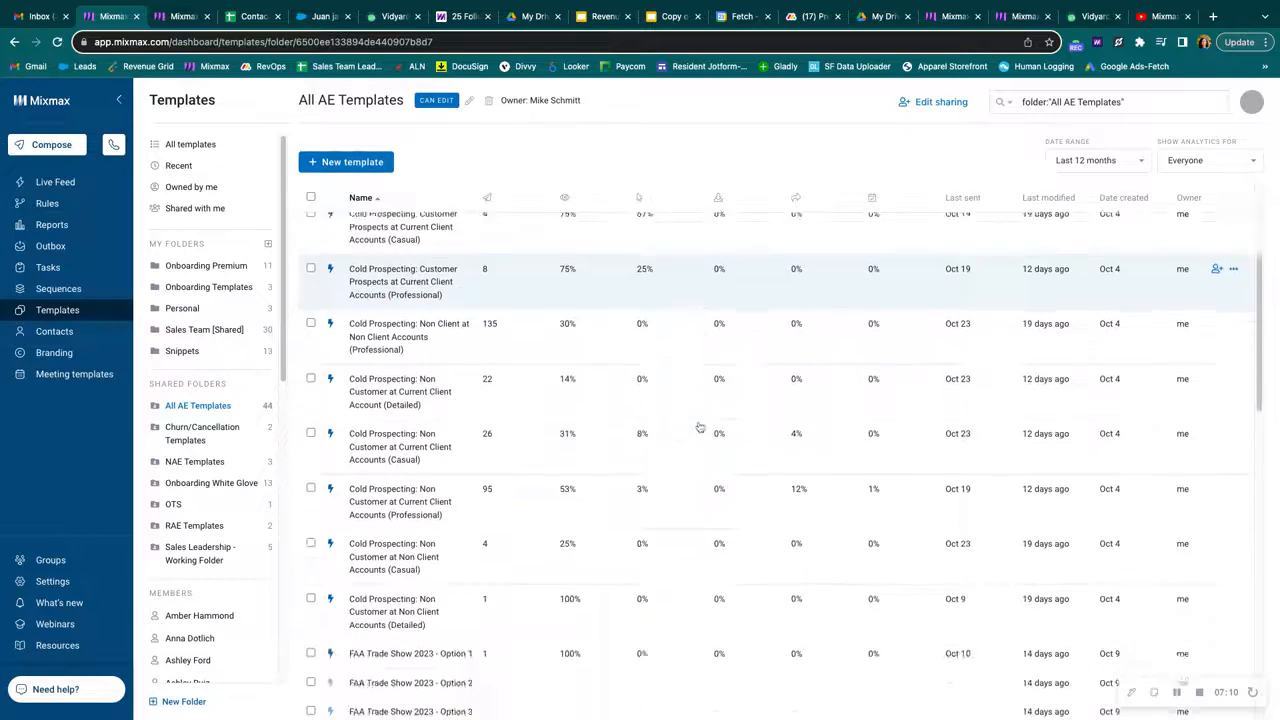
scroll(700, 427, "down", 5)
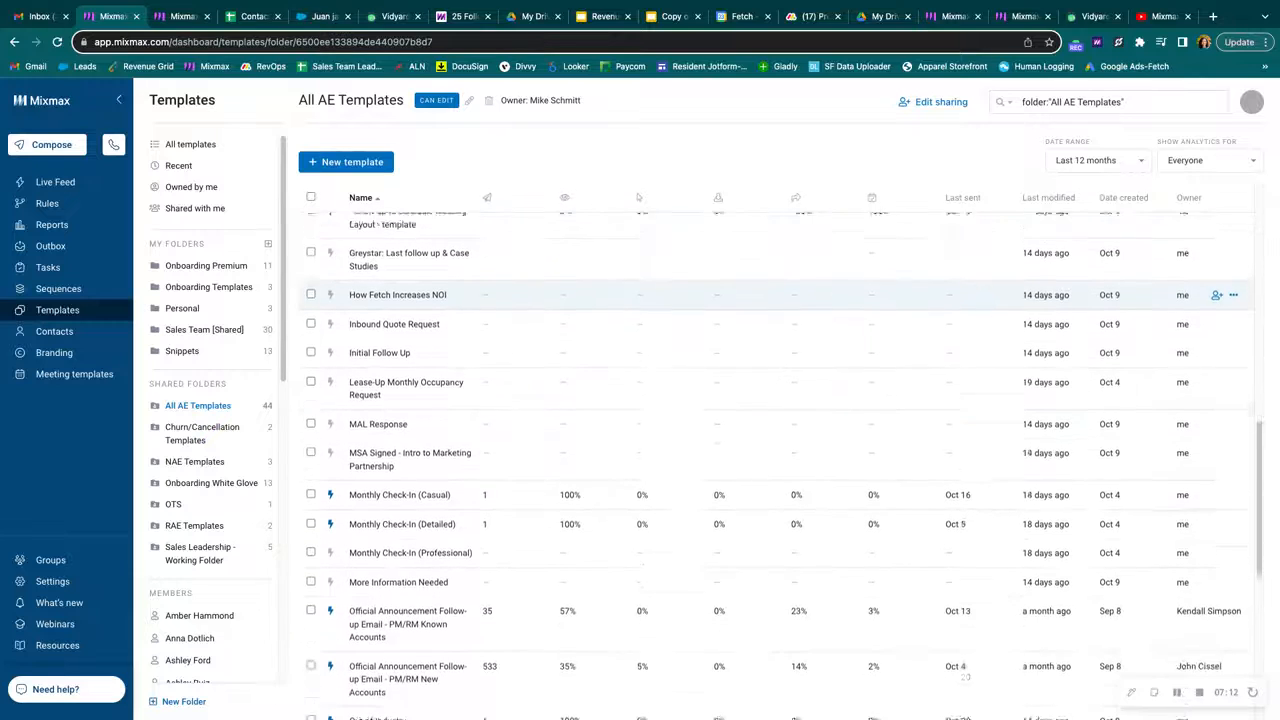
scroll(700, 410, "down", 3)
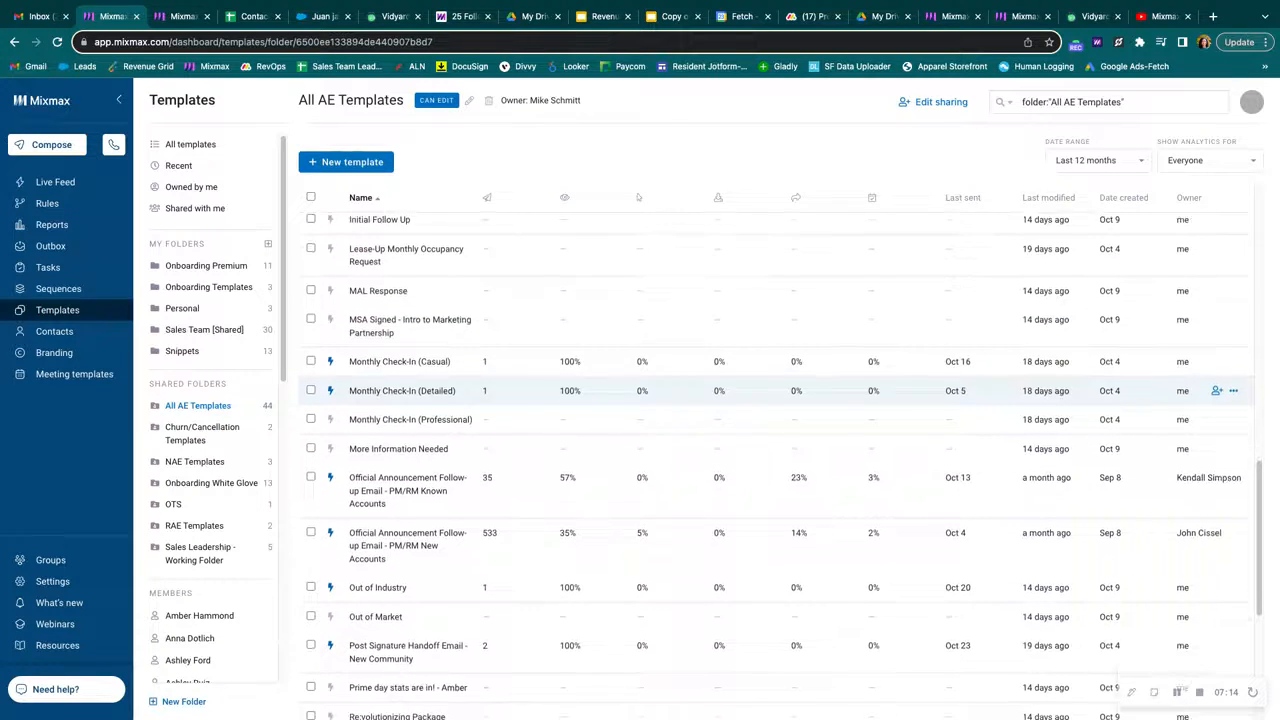
scroll(564, 501, "down", 3)
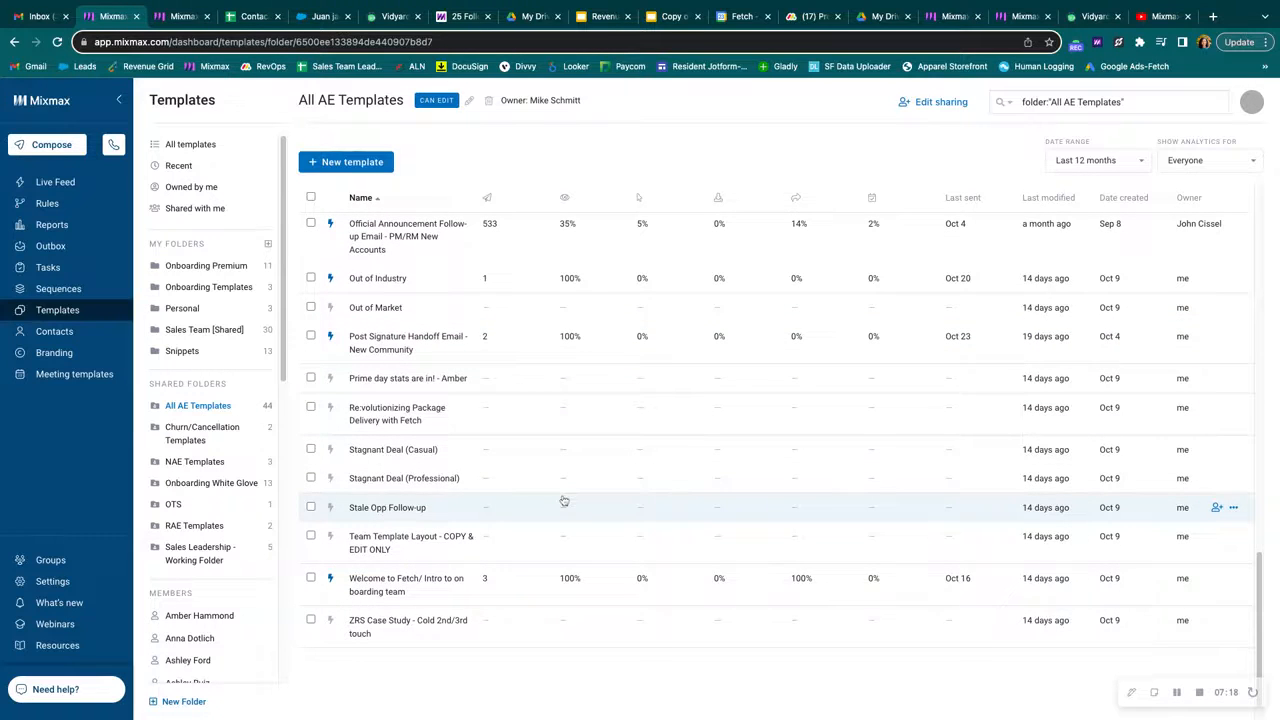
scroll(564, 501, "up", 3)
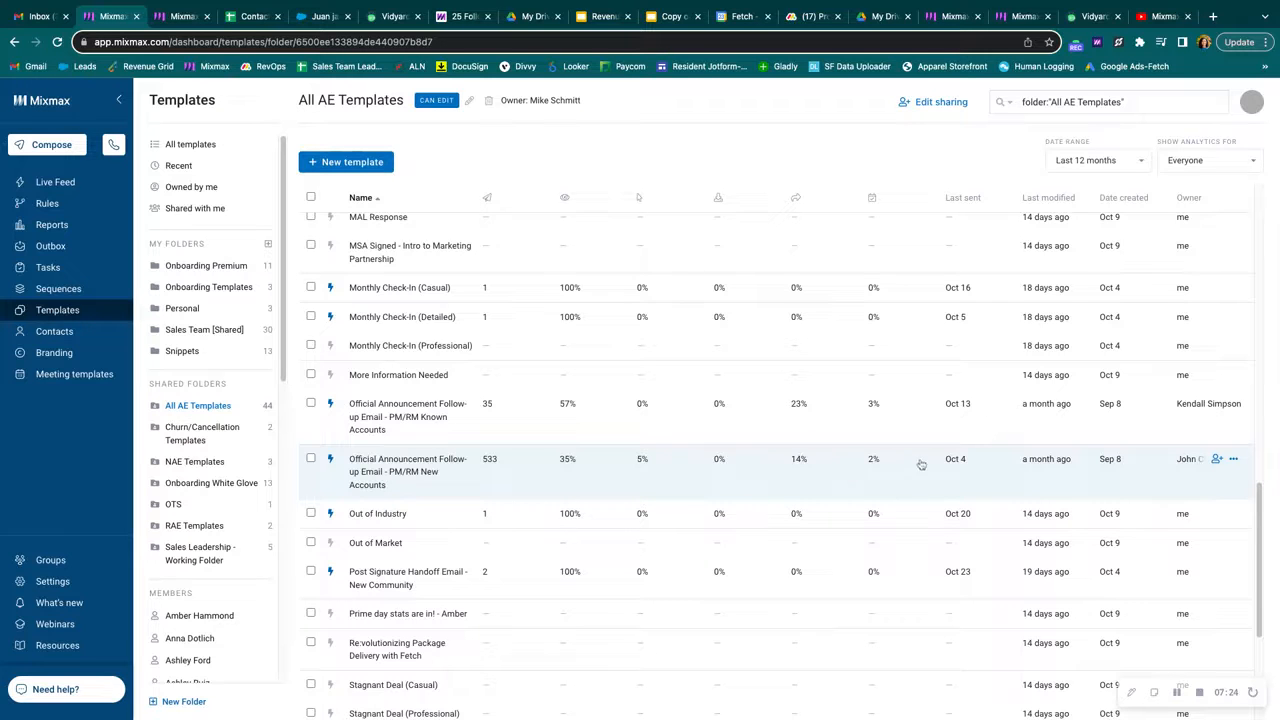
scroll(526, 474, "up", 1)
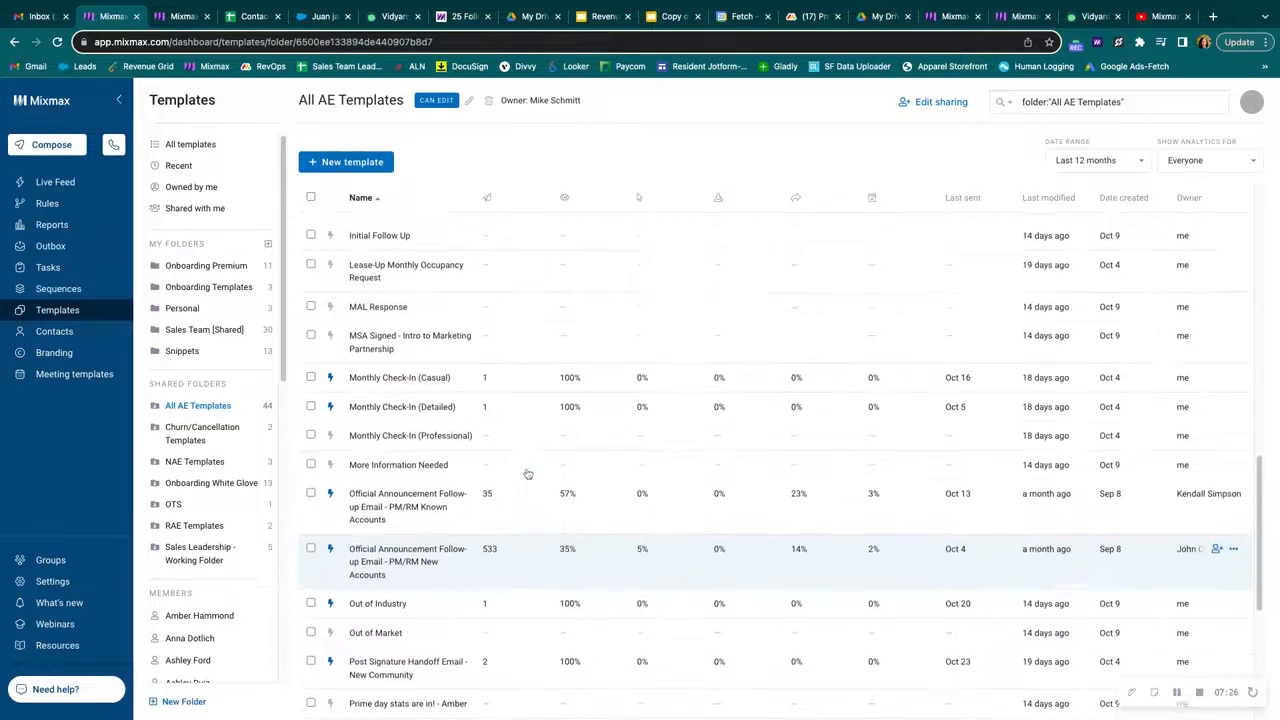
scroll(528, 474, "up", 3)
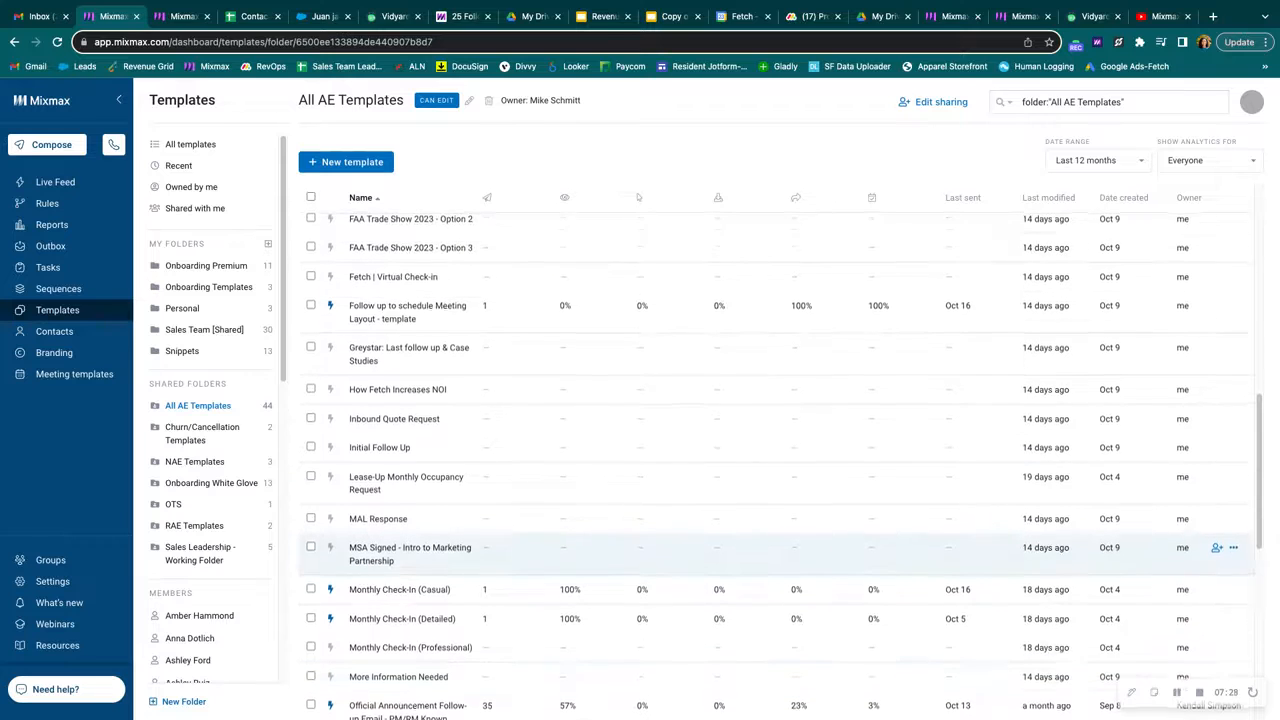
scroll(558, 421, "up", 3)
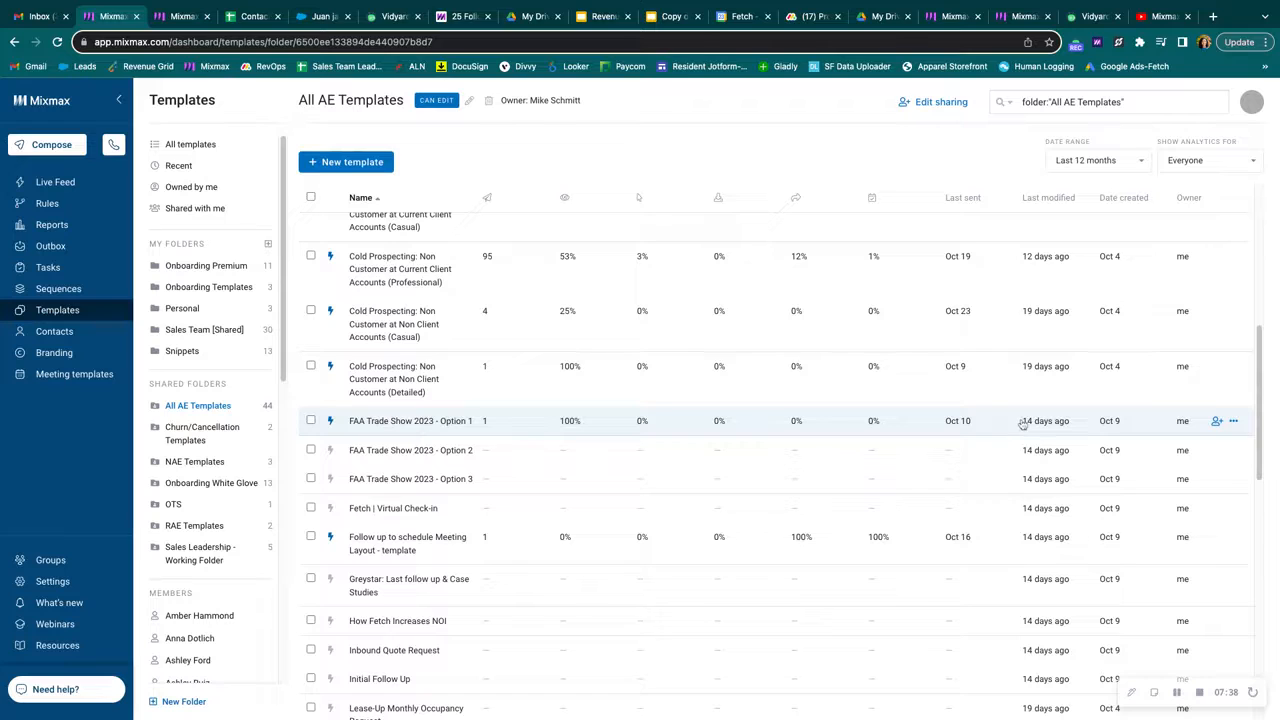
Copy the FAA Trade Show 2023 - Option 1 template into the Personal folder, keeping the suggested copy name.
left_click(1235, 422)
left_click(1236, 423)
left_click(1234, 423)
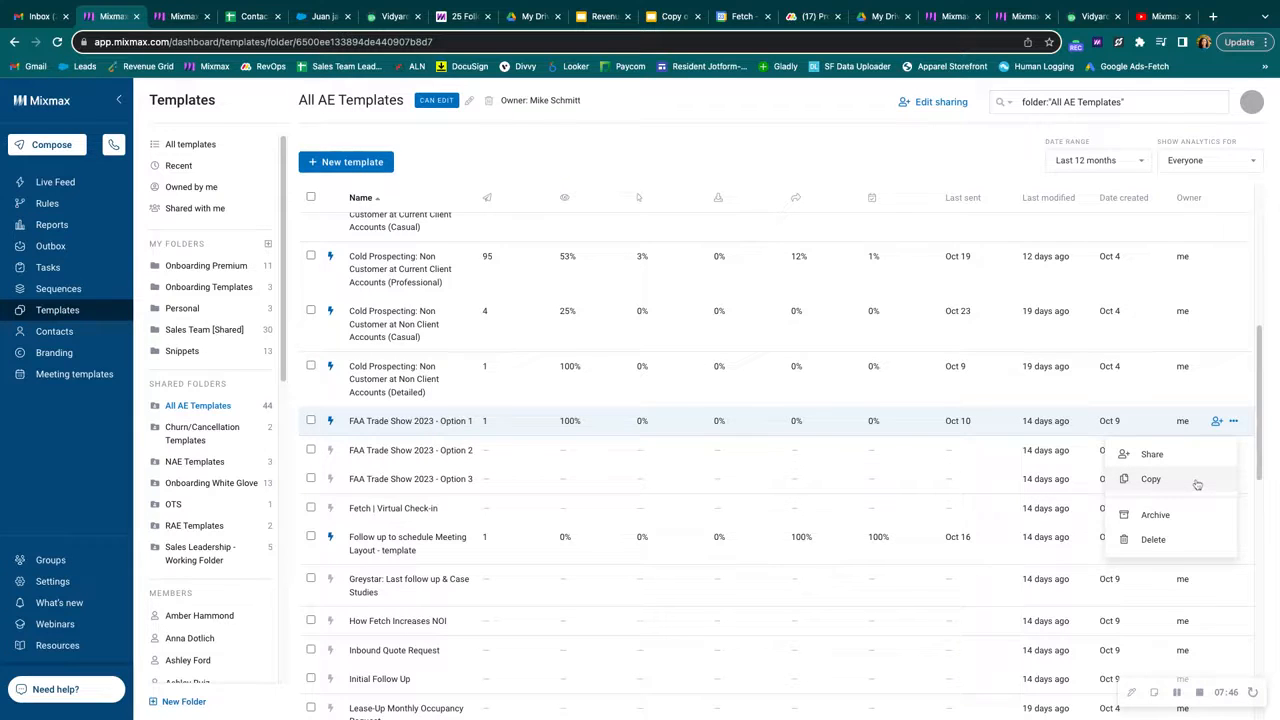
left_click(1151, 479)
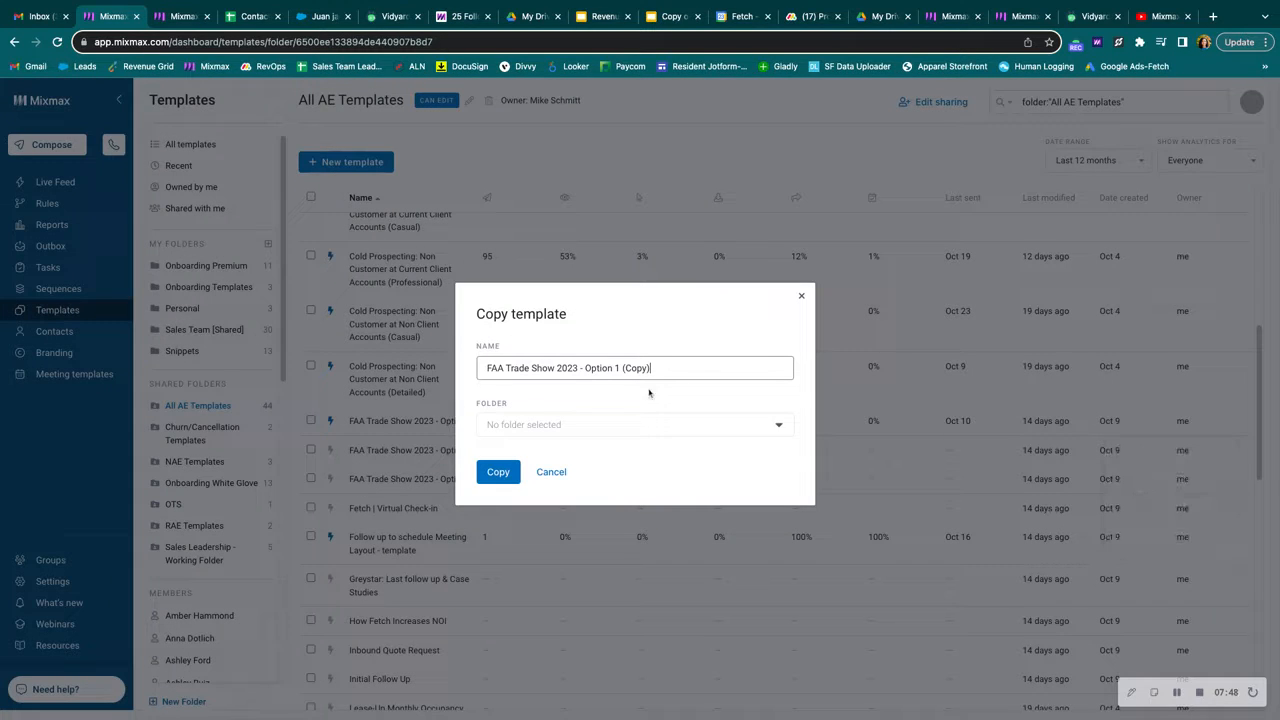
left_click(634, 424)
scroll(634, 497, "down", 3)
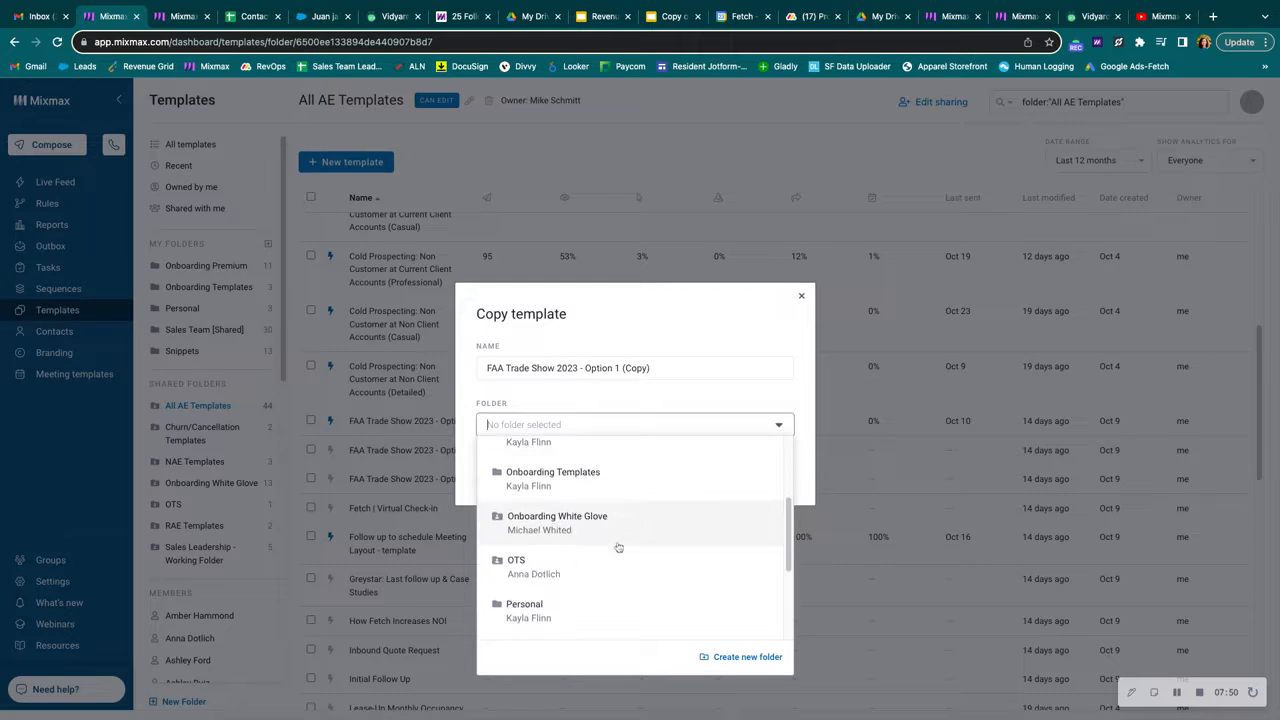
left_click(591, 606)
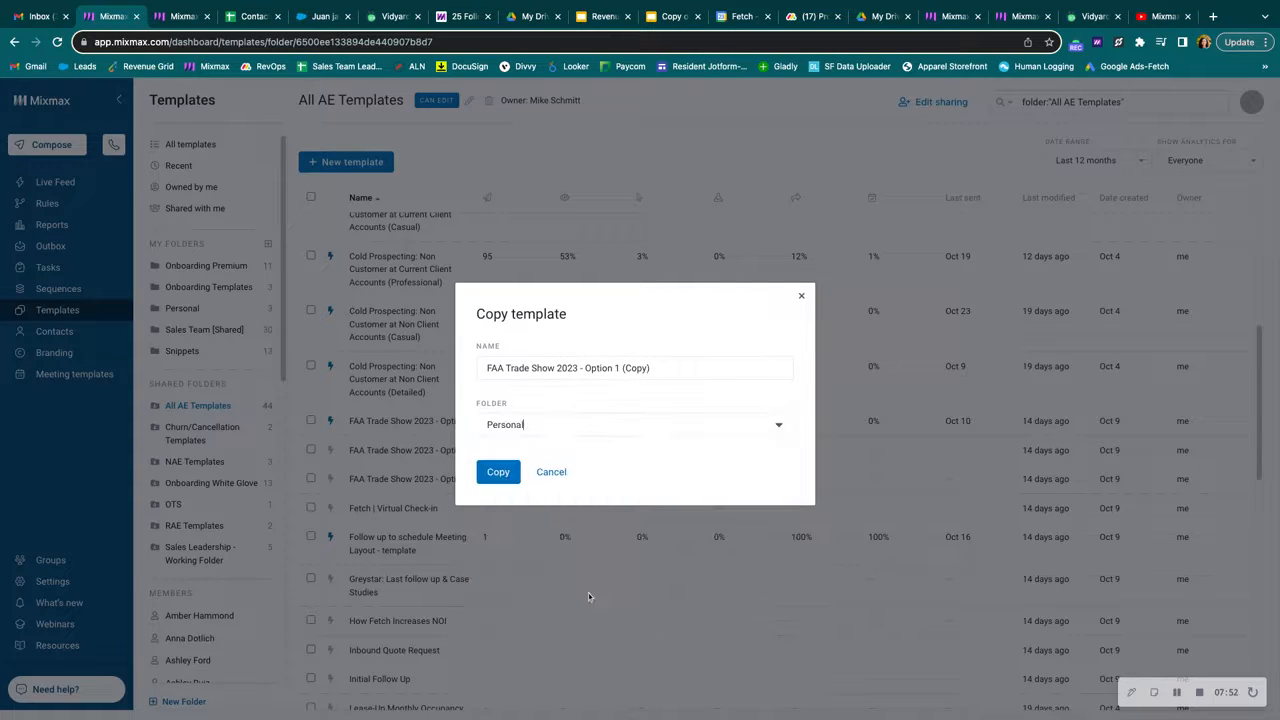
left_click(496, 473)
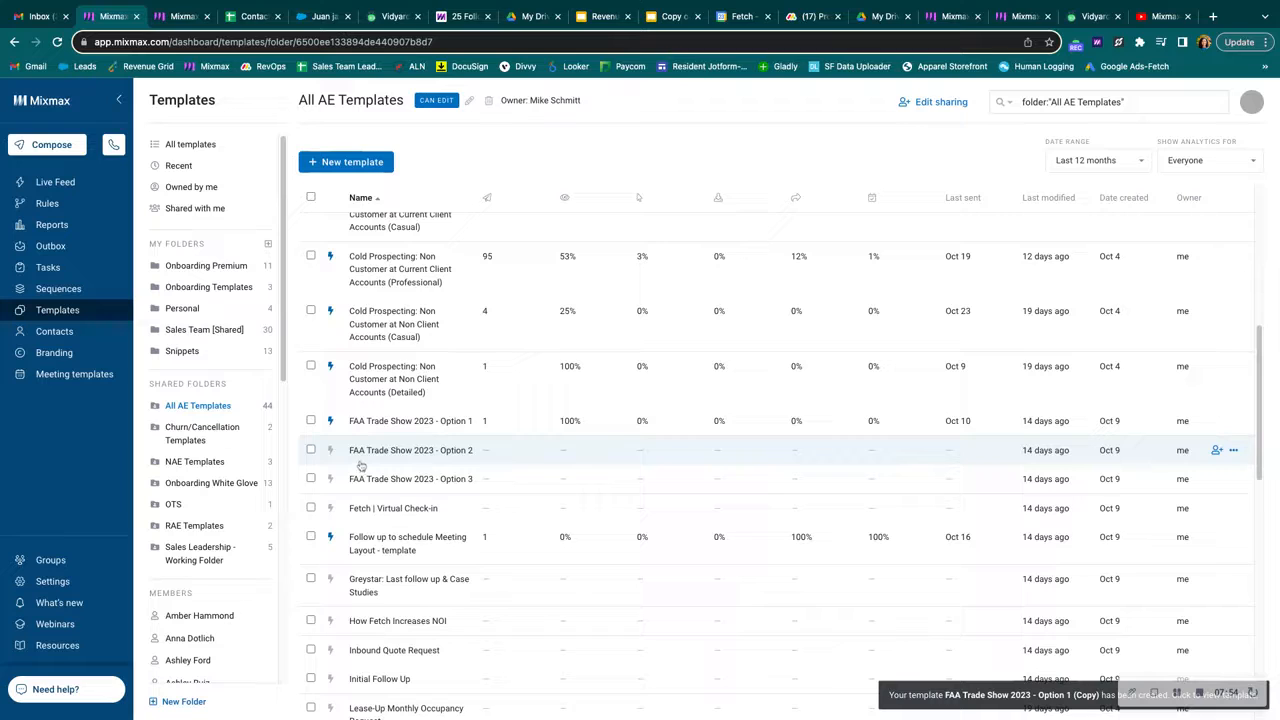
Open FAA Trade Show 2023 - Option 1 (Copy) from the Personal folder and place the cursor after "please don't be a stranger!".
left_click(180, 308)
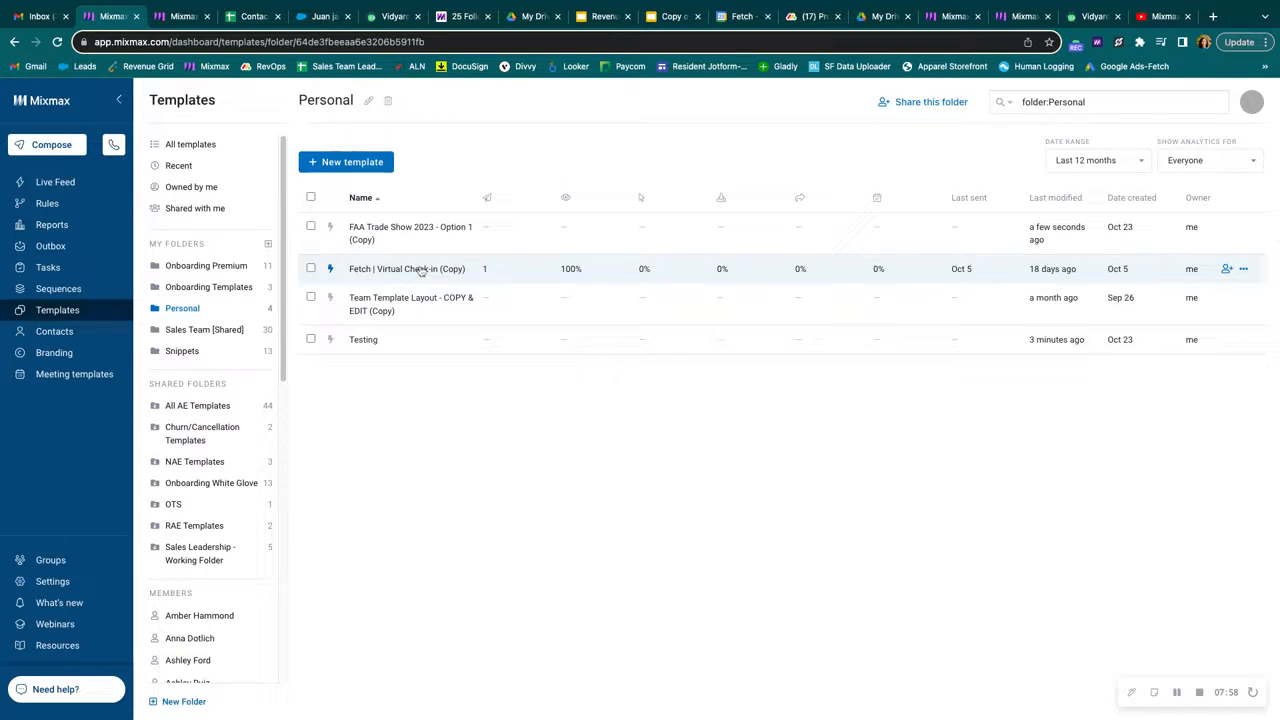
left_click(410, 230)
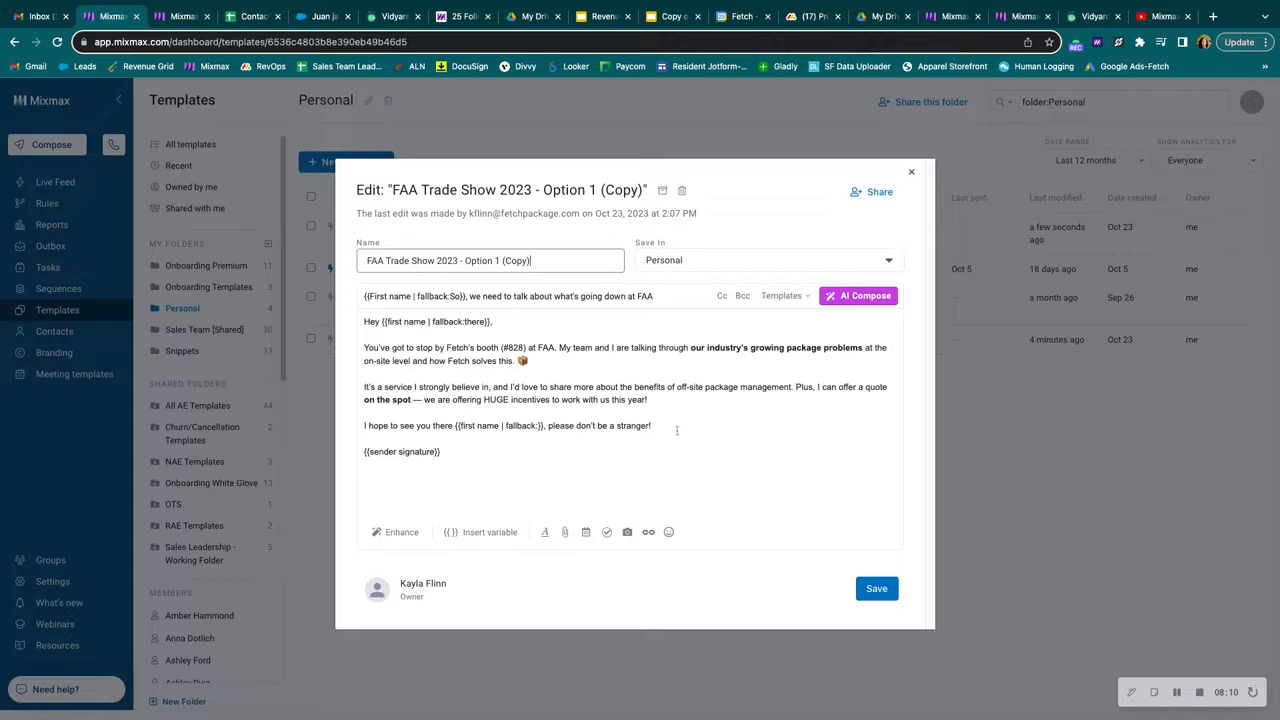
left_click(677, 424)
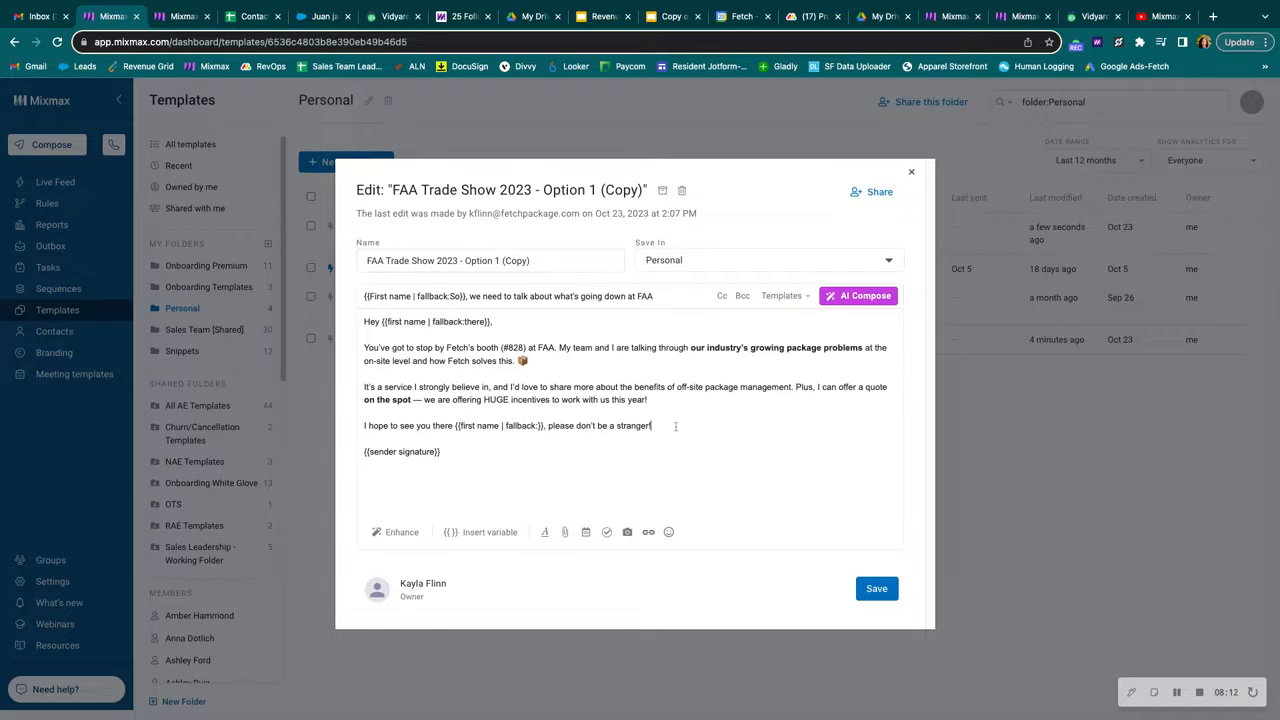
Check the calendar insertion options and add a blank line below the paragraph ending "work with us this year!".
left_click(586, 533)
left_click(709, 419)
left_click(586, 533)
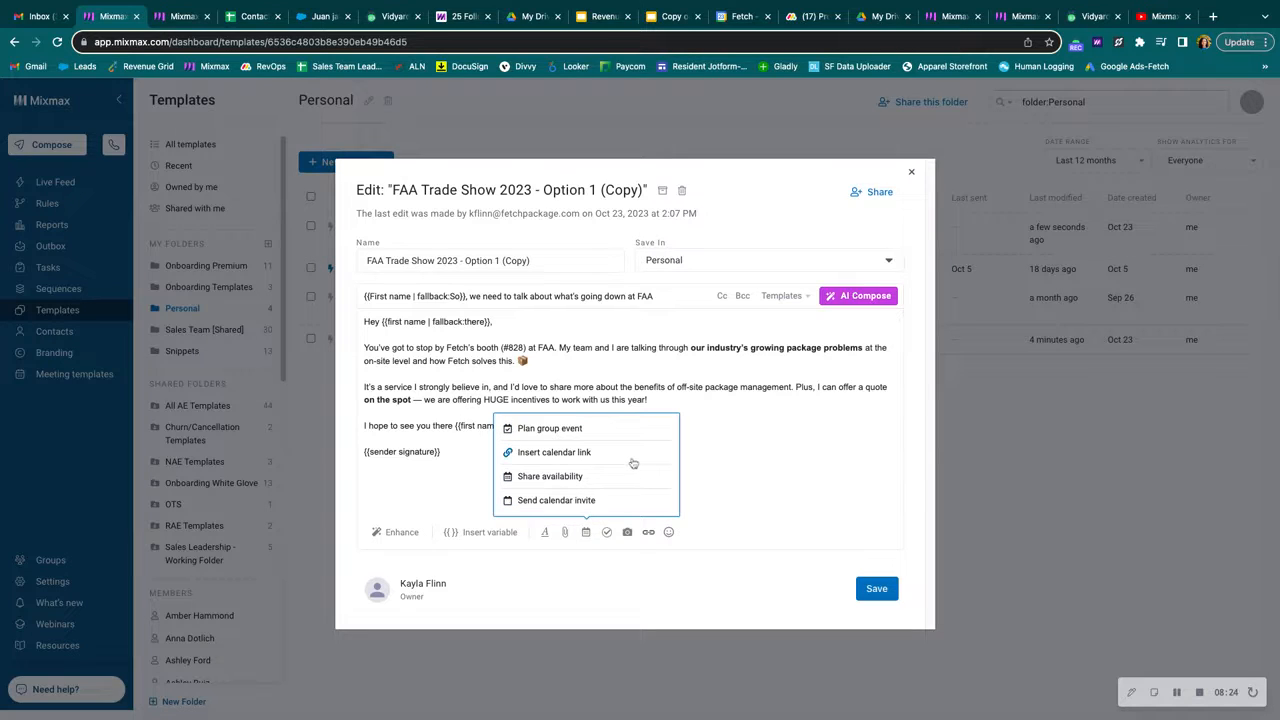
left_click(661, 402)
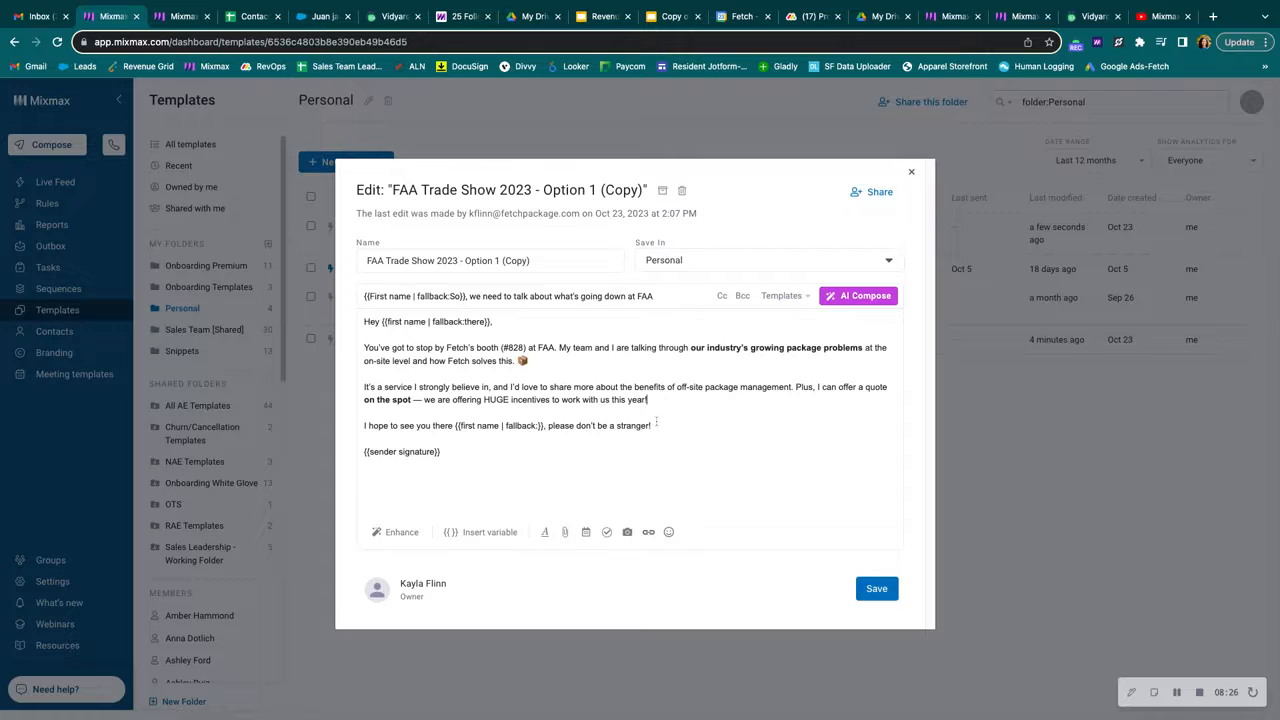
key("Return")
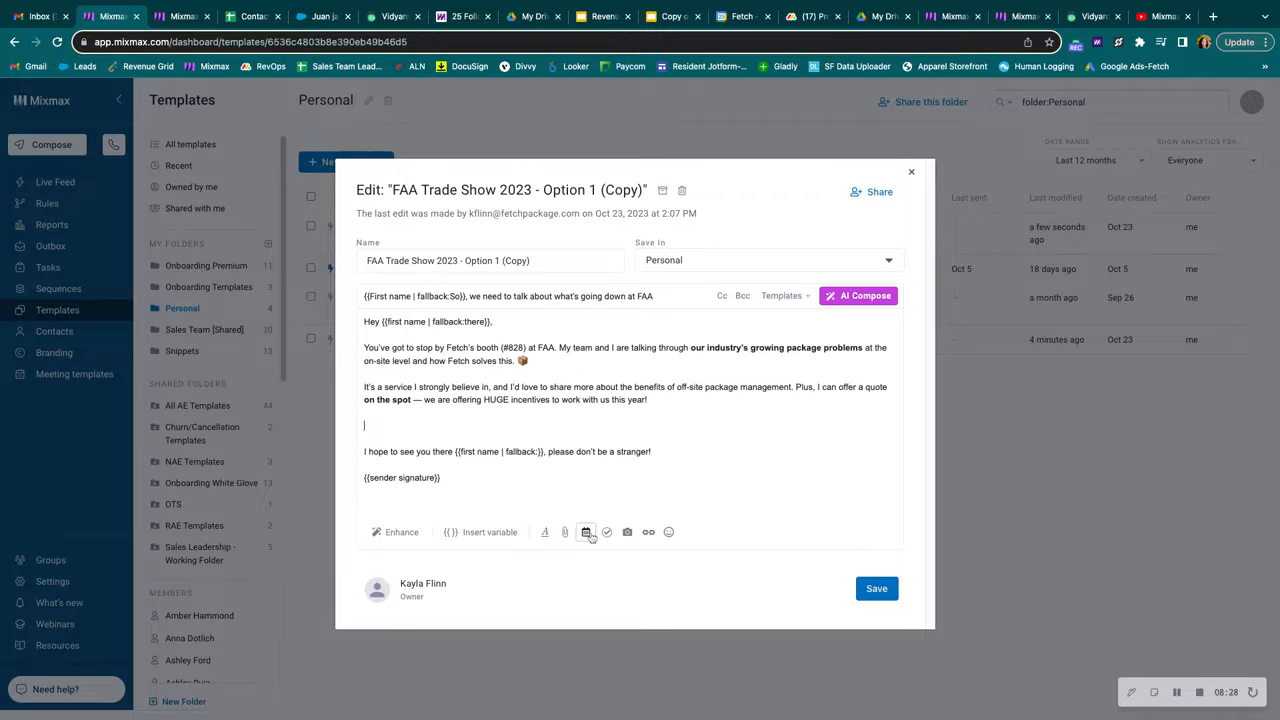
Insert shared availability on the blank line, offering Wed 10/25 at 4:45–5:15 PM and 5:30–6:00 PM.
left_click(586, 532)
left_click(577, 484)
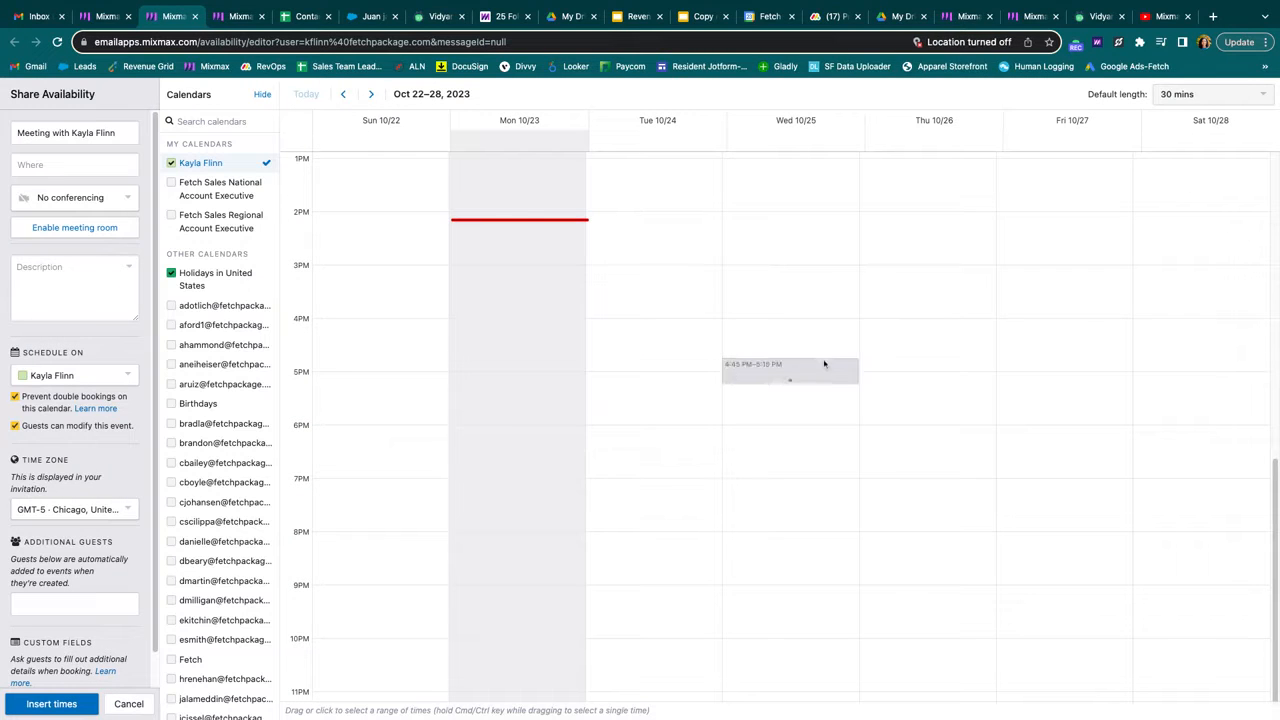
left_click(824, 364)
left_click(820, 402)
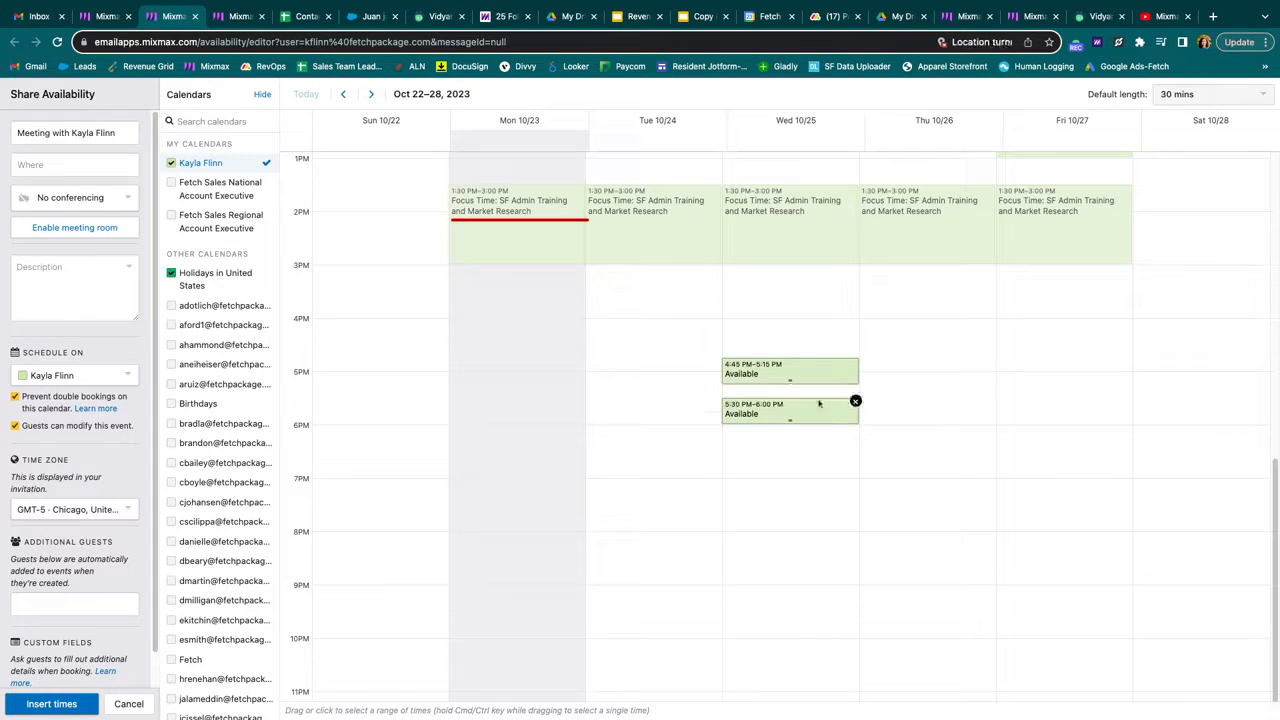
left_click(98, 701)
Review the inserted availability block in the template body, then close the template and discard the unsaved changes.
scroll(674, 426, "down", 5)
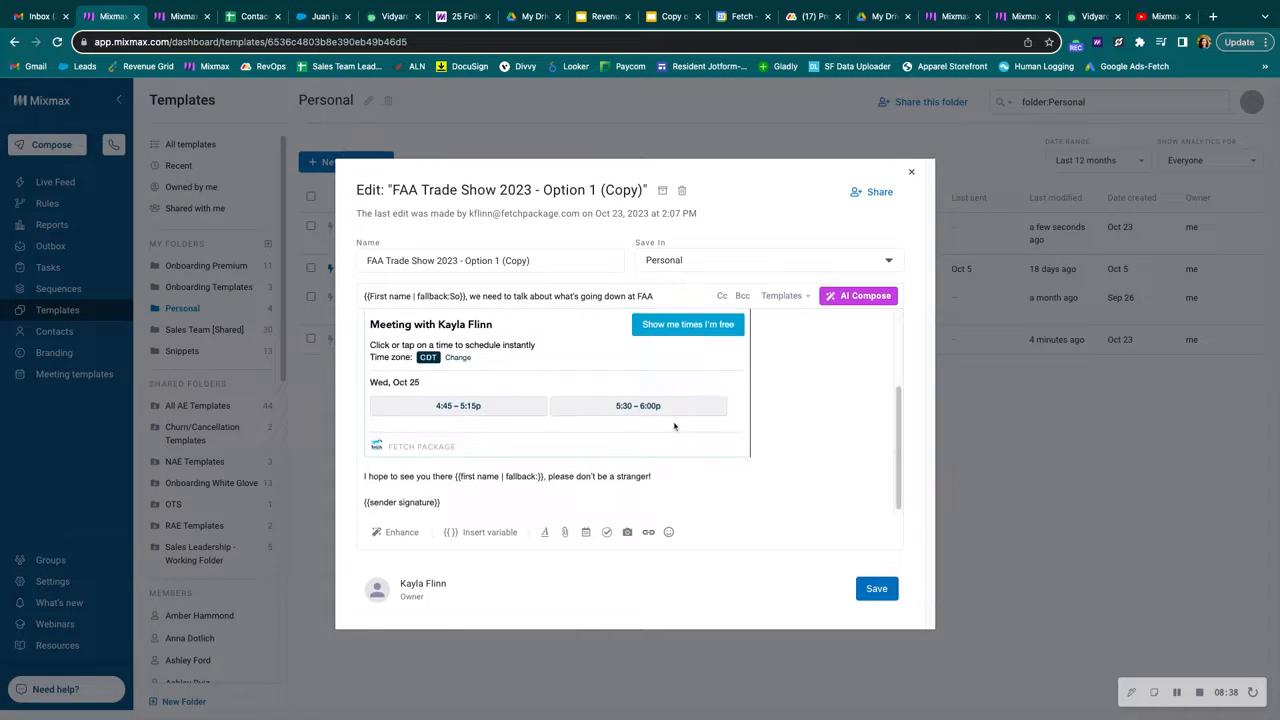
scroll(674, 426, "up", 3)
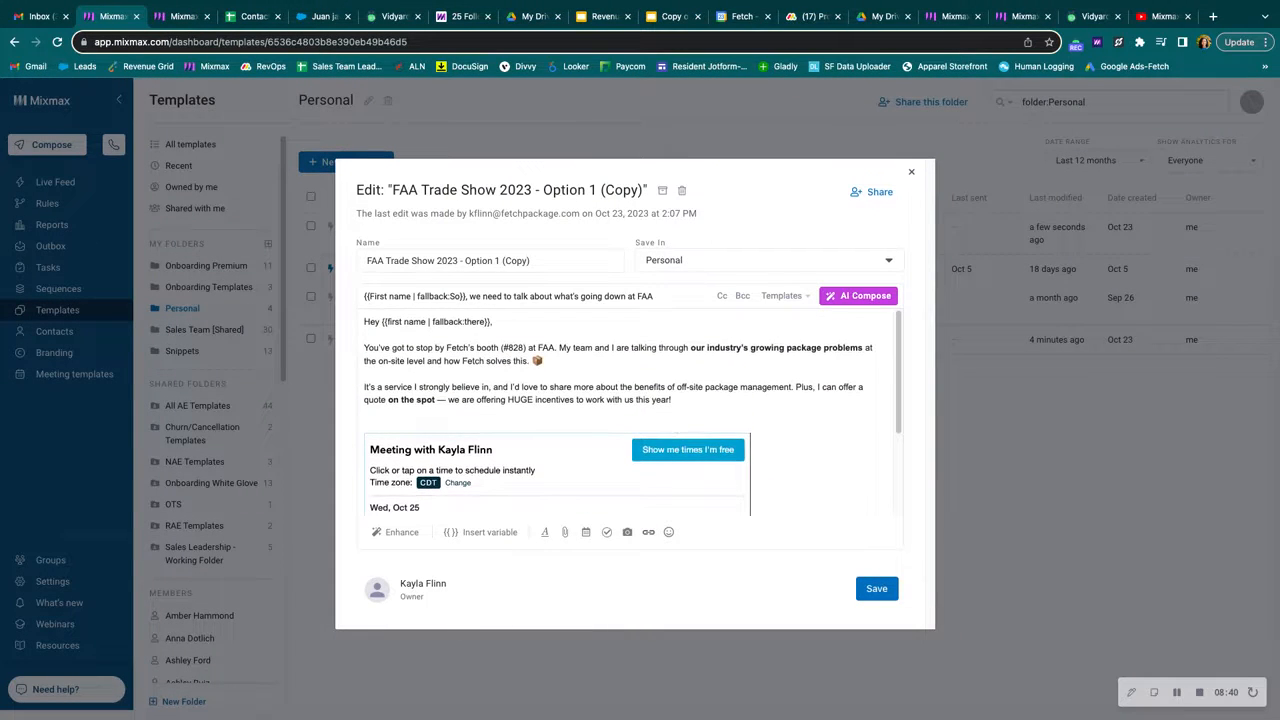
scroll(633, 412, "down", 3)
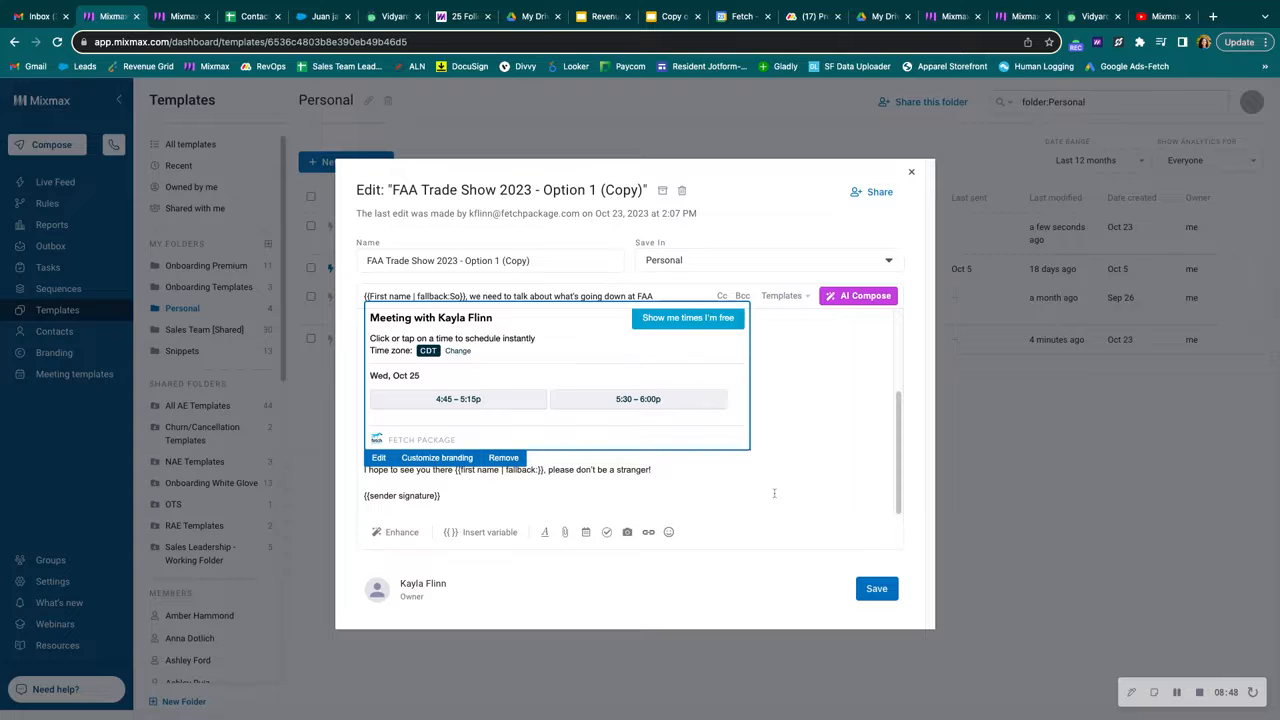
left_click(911, 173)
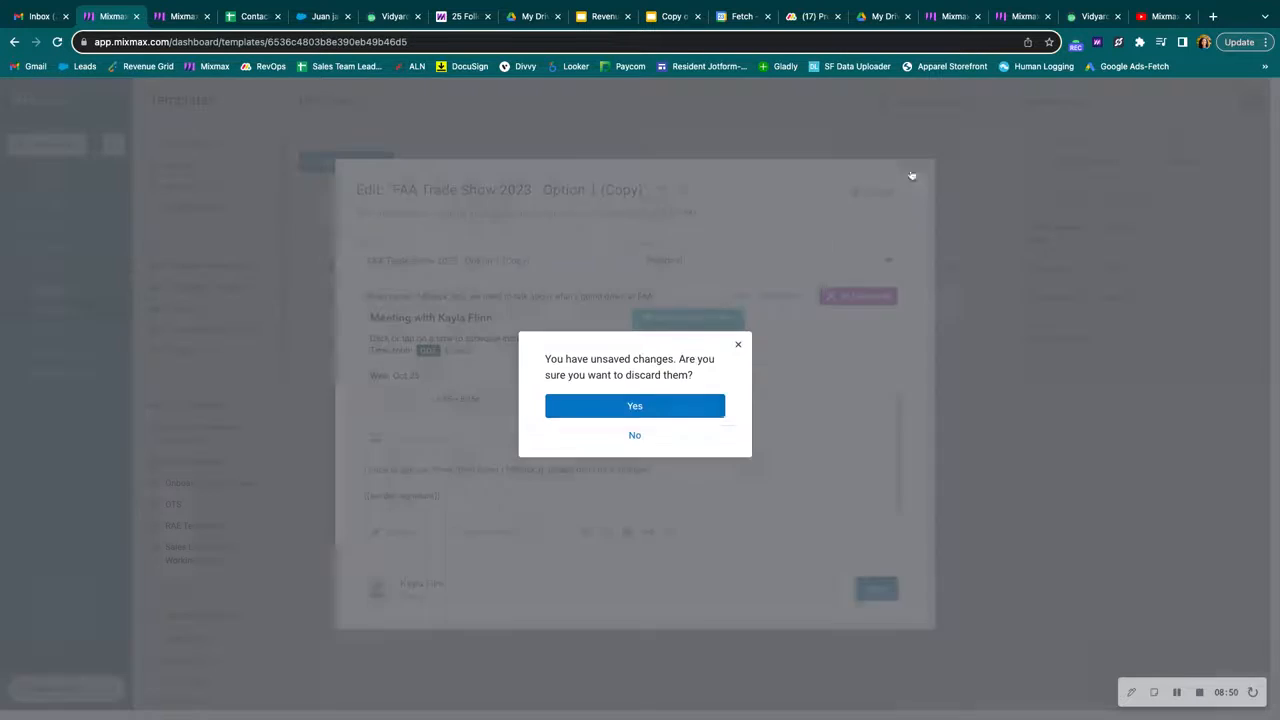
left_click(676, 412)
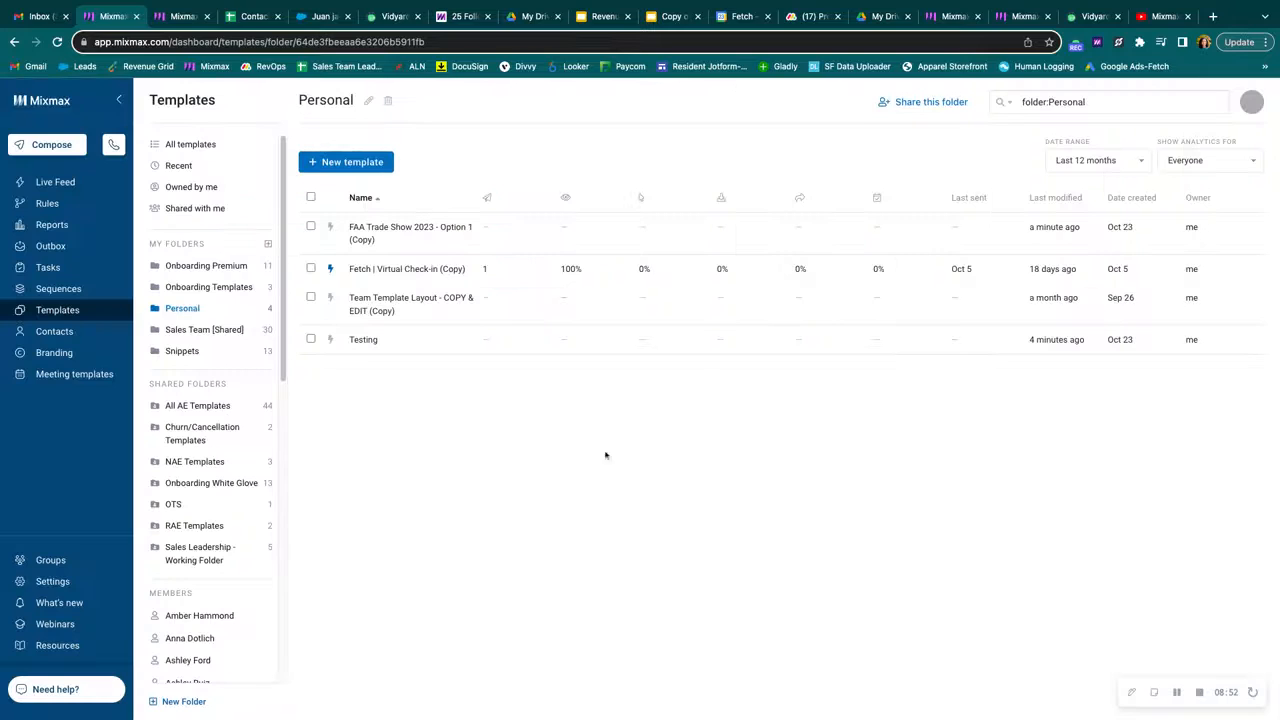